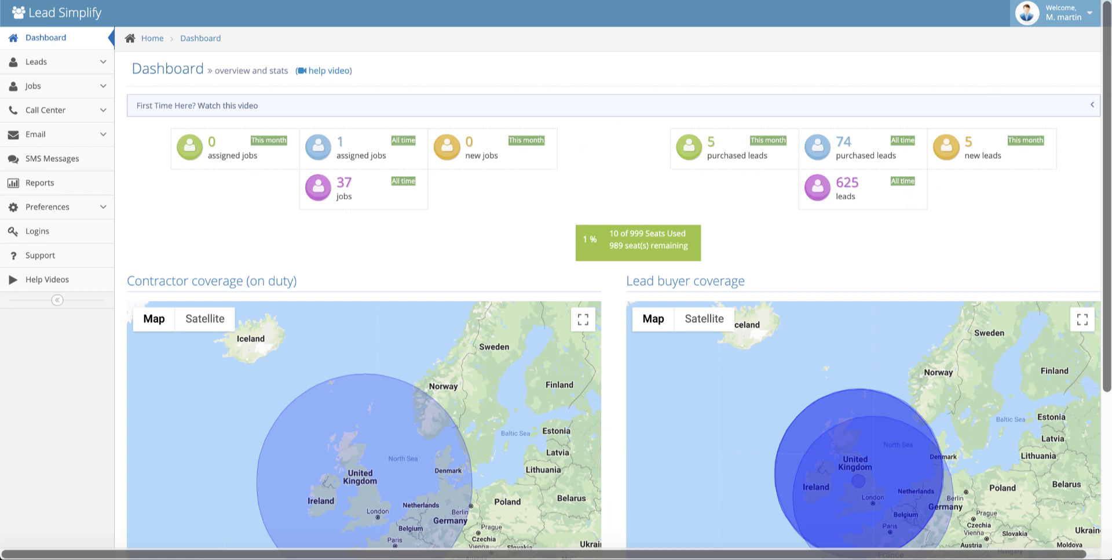
Step: Go from the dashboard to the Leads section in the left sidebar
{"action": "left_click", "coordinate": [37, 58]}
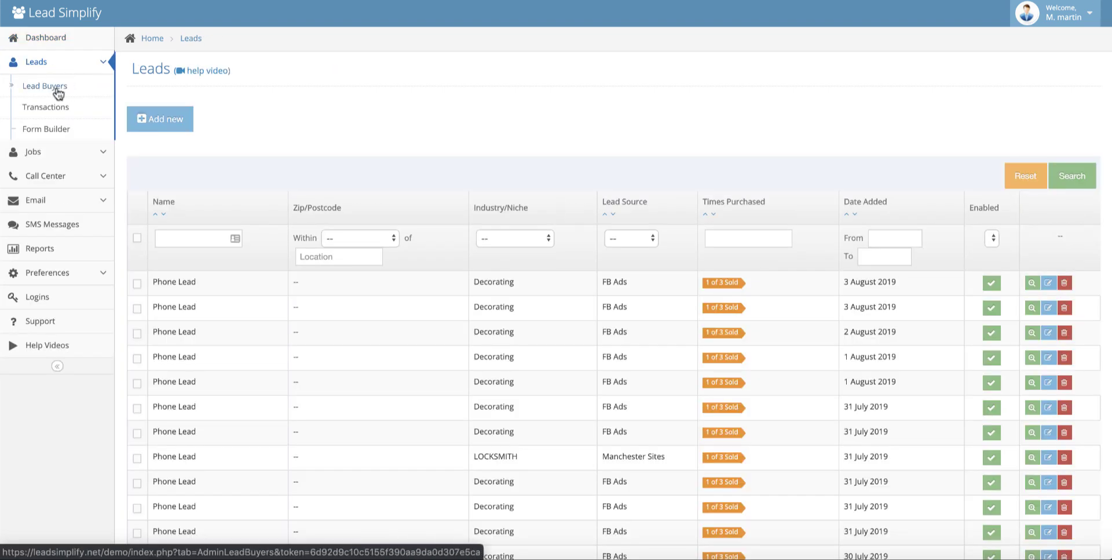
Step: Open the Lead Buyers list and edit the first lead buyer's record
{"action": "left_click", "coordinate": [57, 90]}
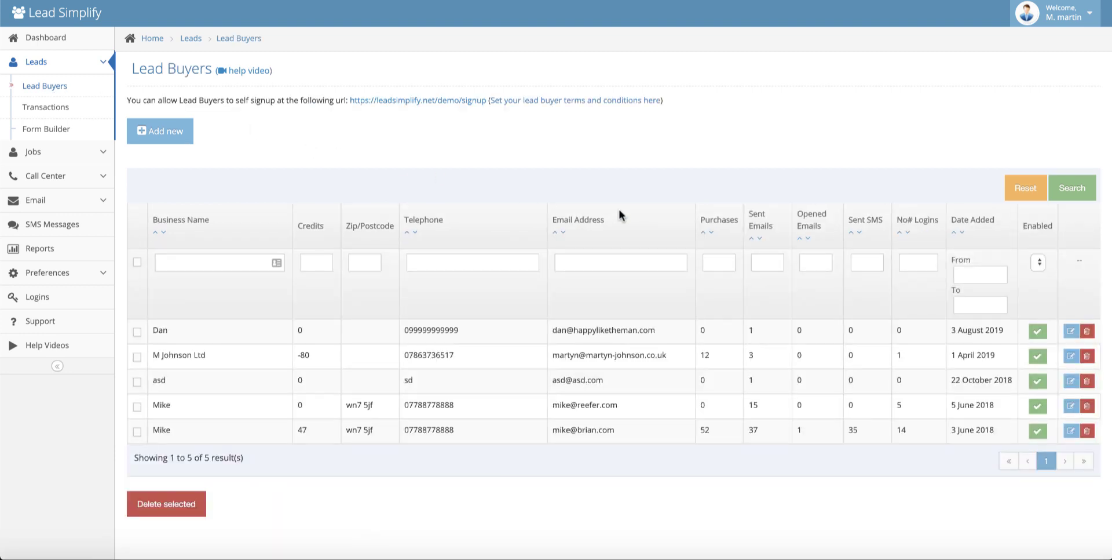
{"action": "left_click", "coordinate": [1071, 331]}
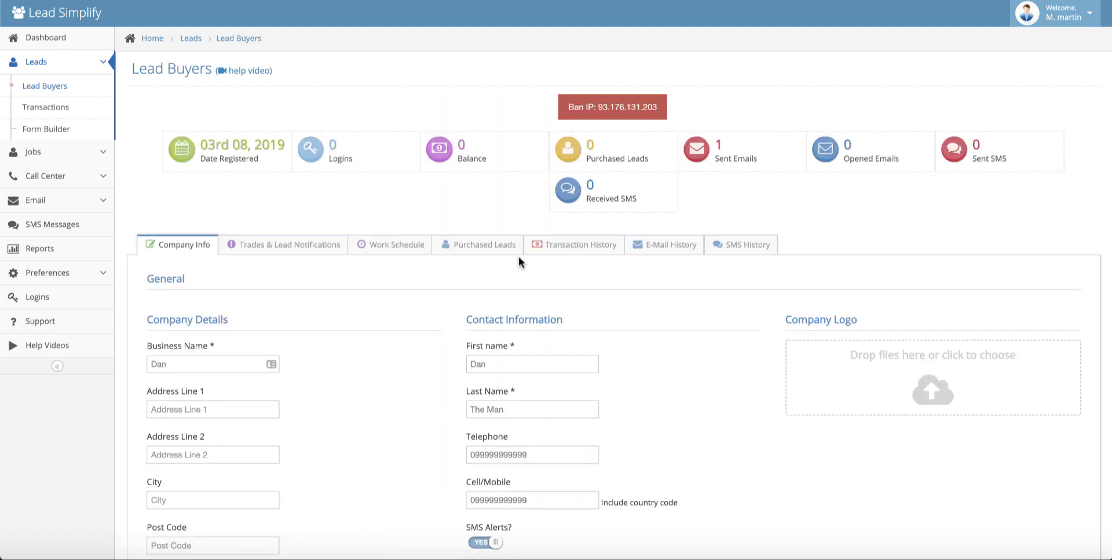
{"action": "scroll", "coordinate": [334, 350], "scroll_direction": "down", "scroll_amount": 1}
{"action": "scroll", "coordinate": [333, 350], "scroll_direction": "down", "scroll_amount": 3}
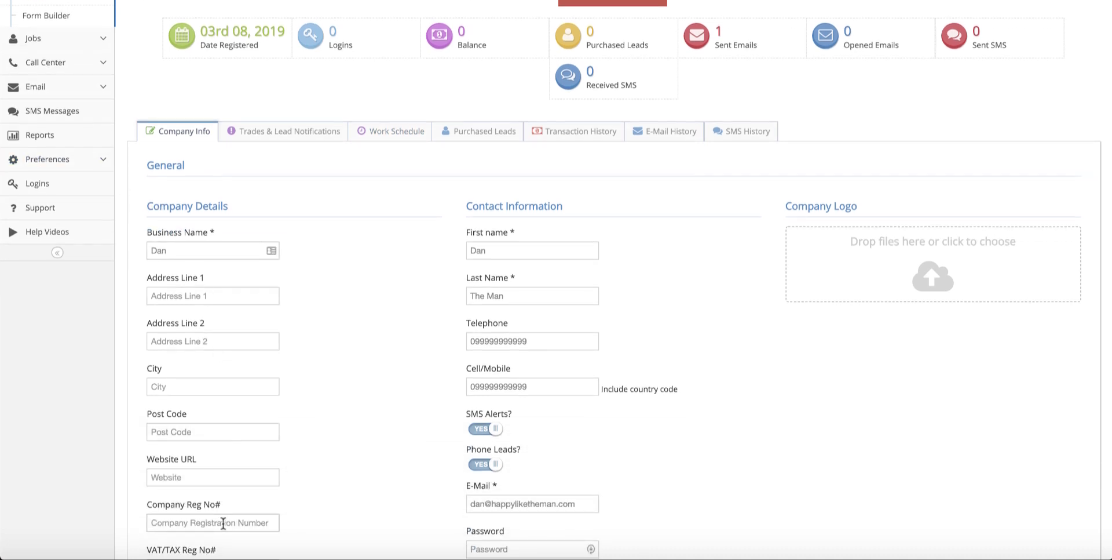
{"action": "scroll", "coordinate": [399, 371], "scroll_direction": "down", "scroll_amount": 2}
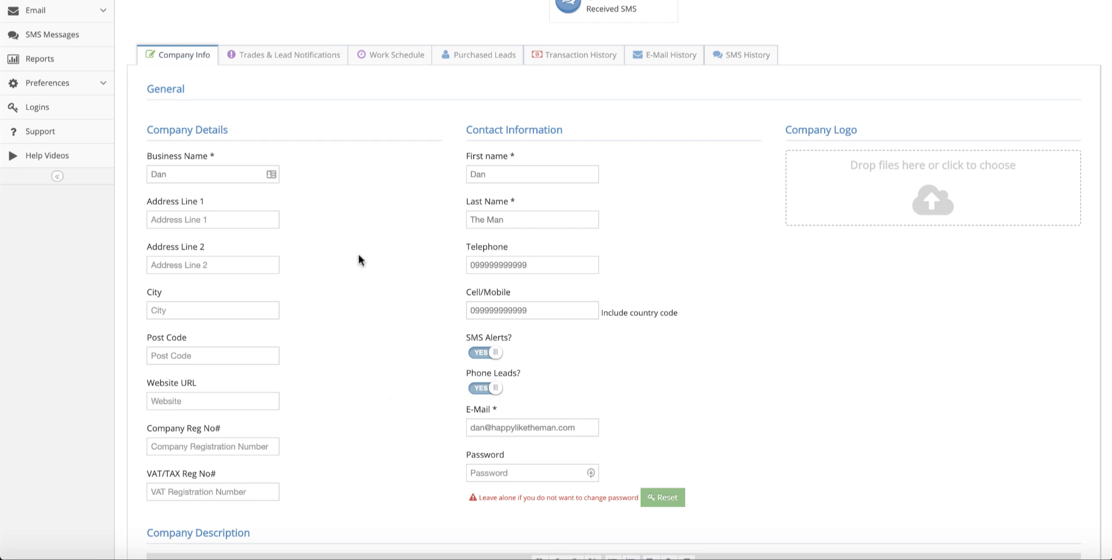
{"action": "scroll", "coordinate": [357, 255], "scroll_direction": "up", "scroll_amount": 3}
Step: On Trades & Lead Notifications, add Dentist and LOCKSMITH niches alongside Call Lead
{"action": "left_click", "coordinate": [246, 162]}
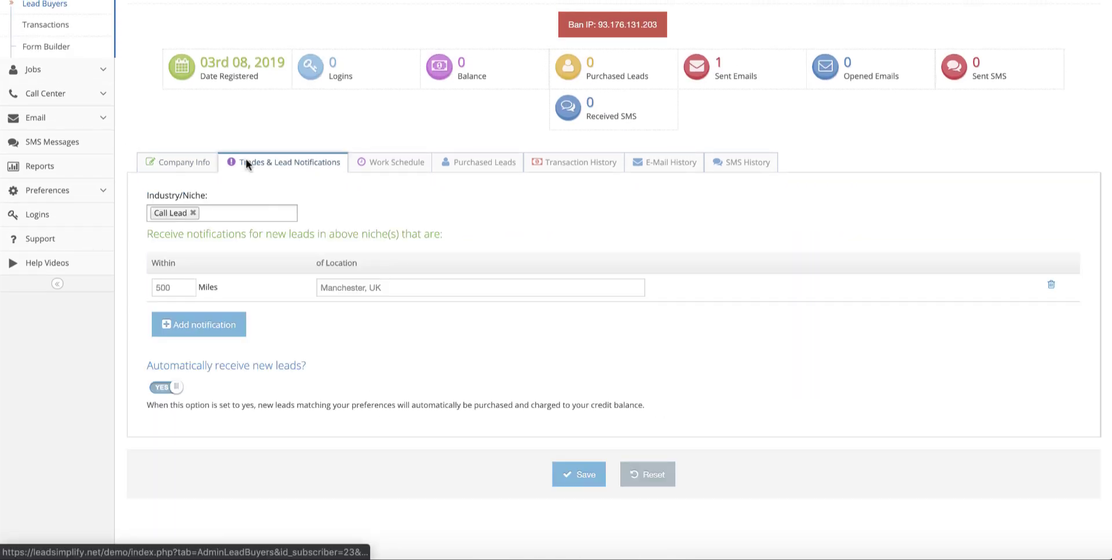
{"action": "left_click", "coordinate": [241, 214]}
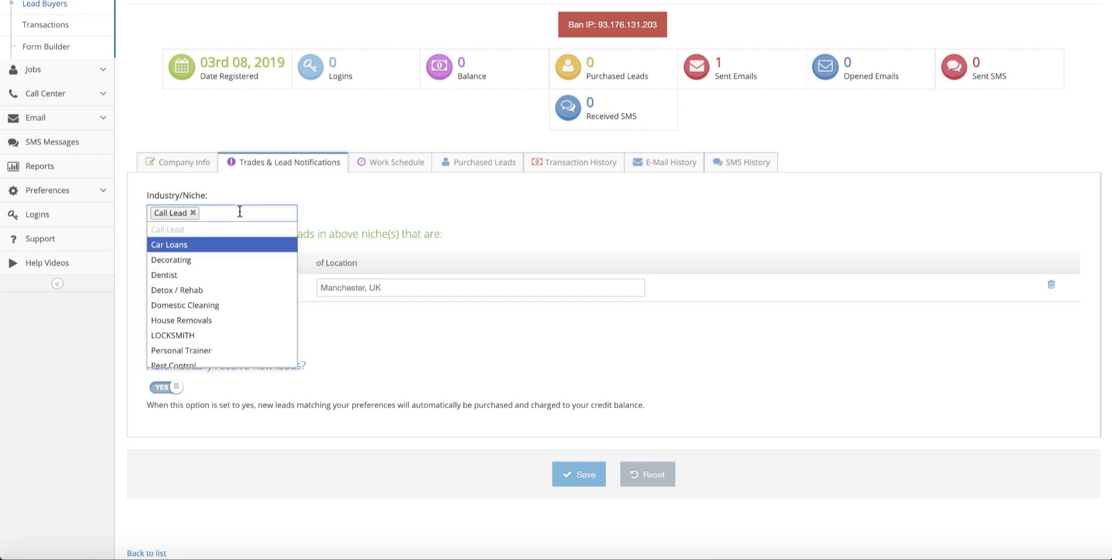
{"action": "left_click", "coordinate": [168, 275]}
{"action": "left_click", "coordinate": [262, 215]}
{"action": "left_click", "coordinate": [190, 337]}
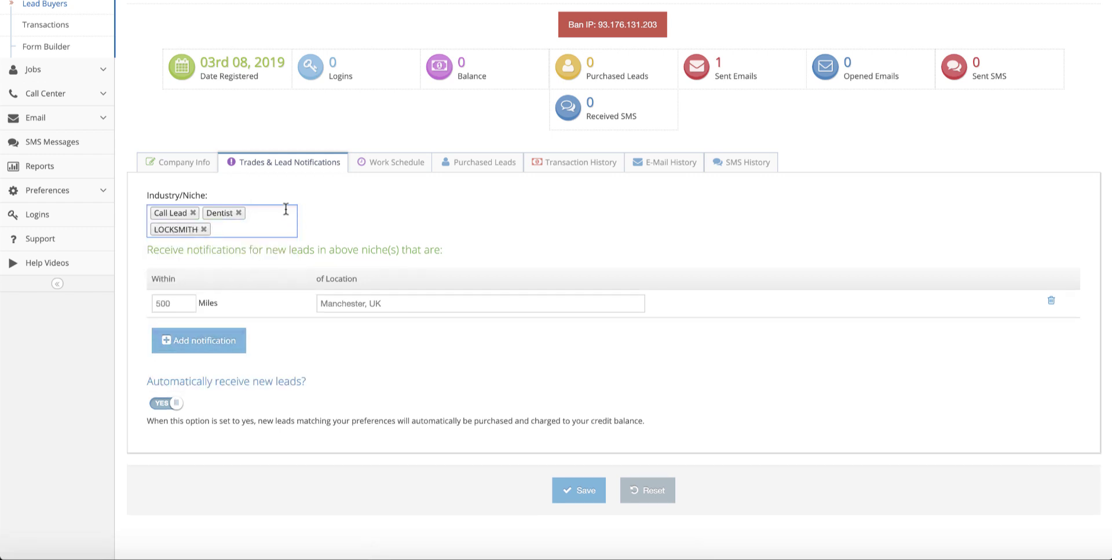
Step: Replace the notification location with Manchester, UK
{"action": "left_click", "coordinate": [390, 297]}
{"action": "key", "text": "ctrl+a"}
{"action": "key", "text": "BackSpace"}
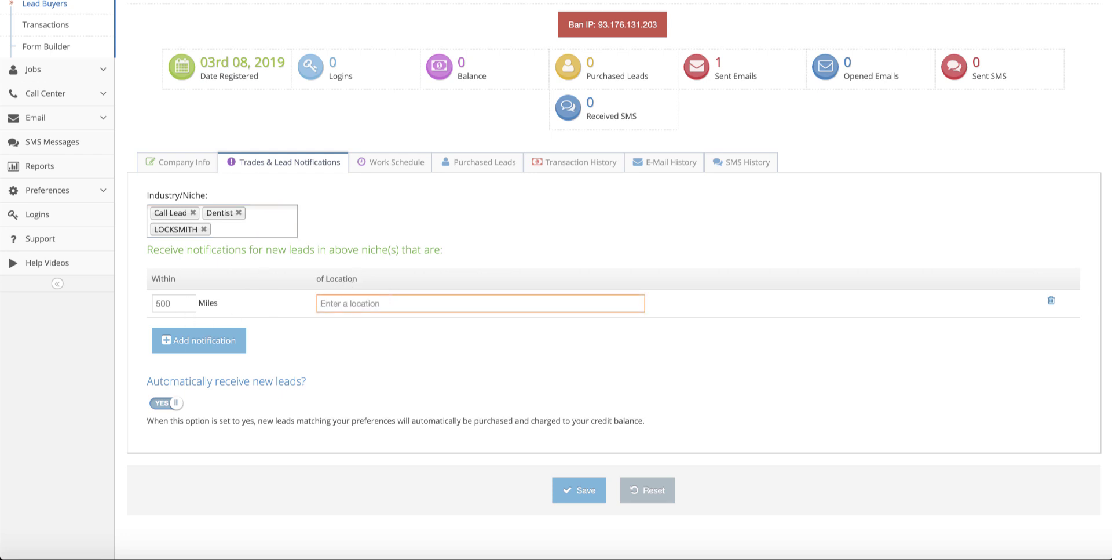
{"action": "type", "text": "manchester"}
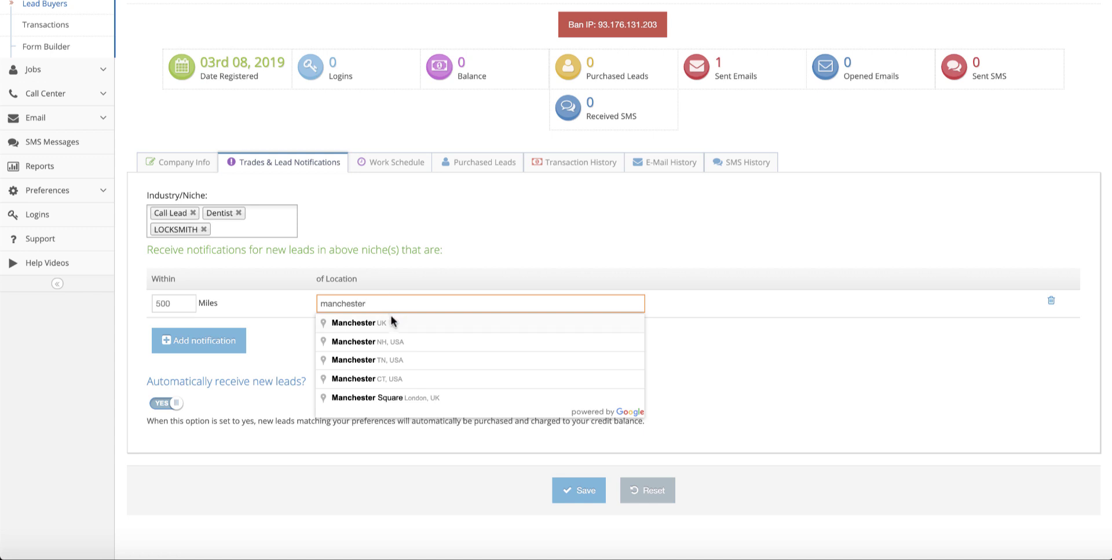
{"action": "left_click", "coordinate": [391, 319]}
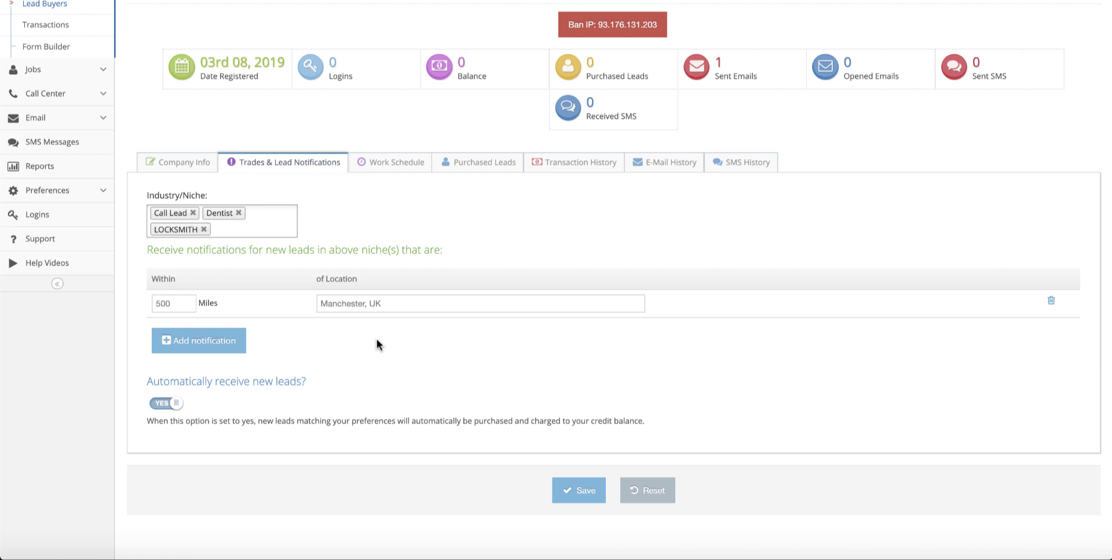
Step: Add a 30-mile Miami, FL, USA notification row, then delete it
{"action": "left_click", "coordinate": [227, 340]}
{"action": "left_click", "coordinate": [181, 334]}
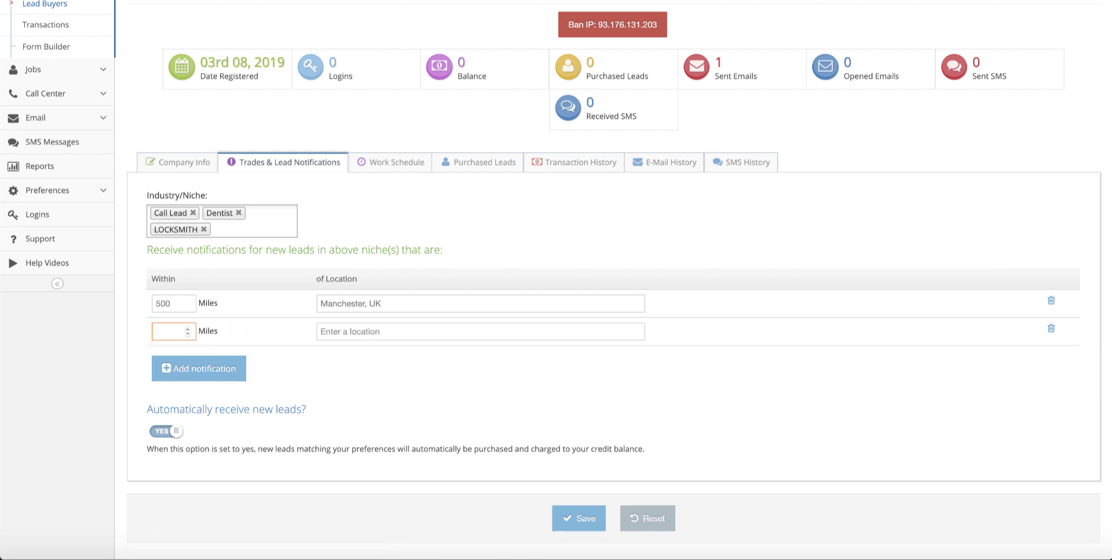
{"action": "type", "text": "30"}
{"action": "left_click", "coordinate": [352, 335]}
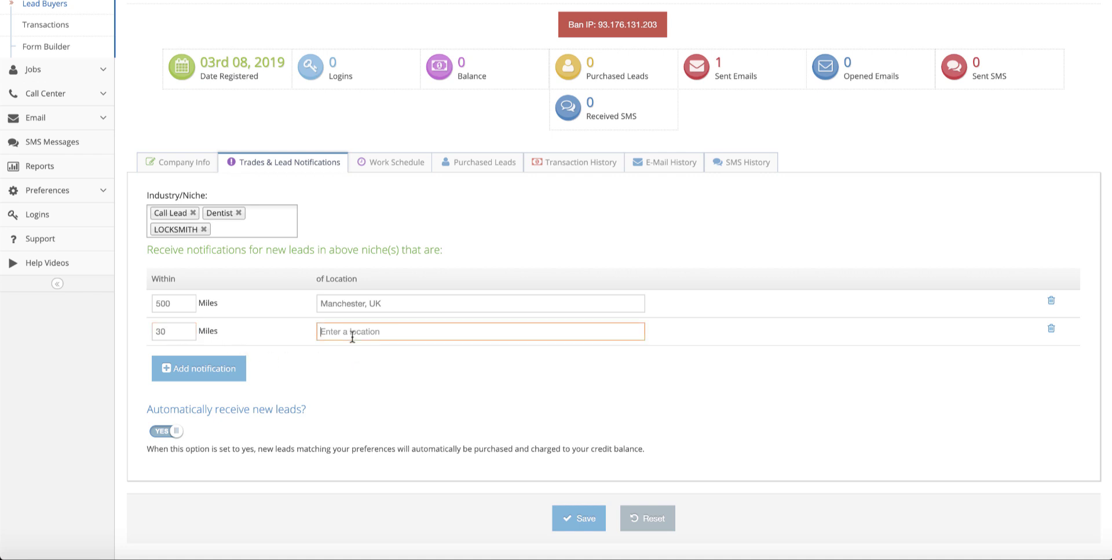
{"action": "type", "text": "miami"}
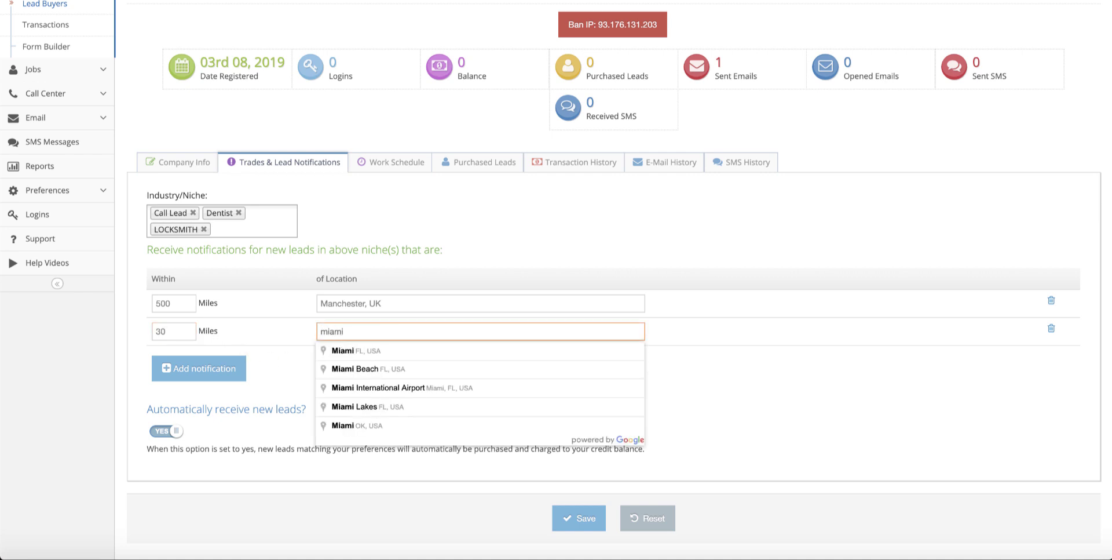
{"action": "left_click", "coordinate": [364, 354]}
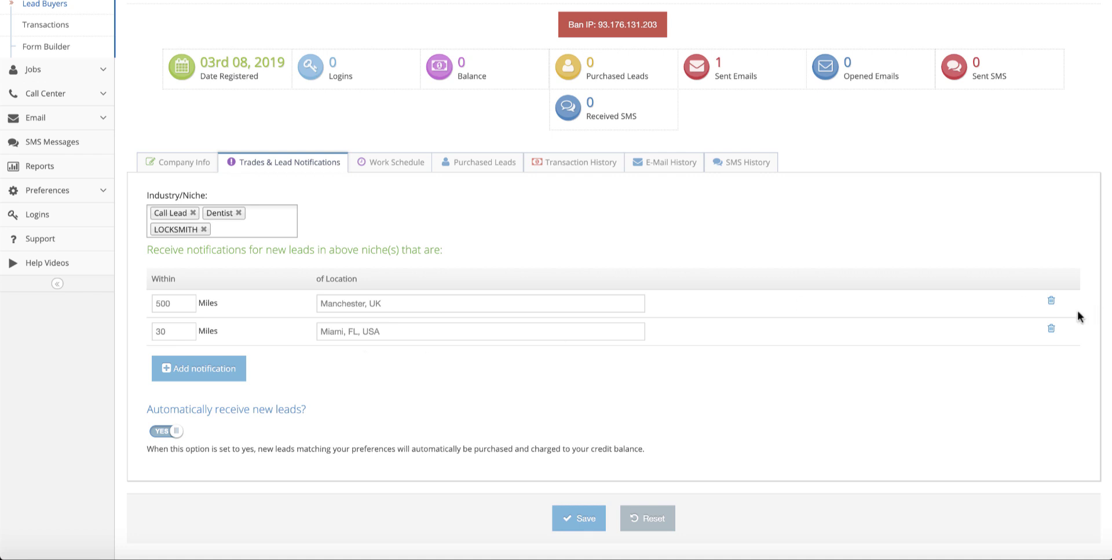
{"action": "left_click", "coordinate": [1050, 328]}
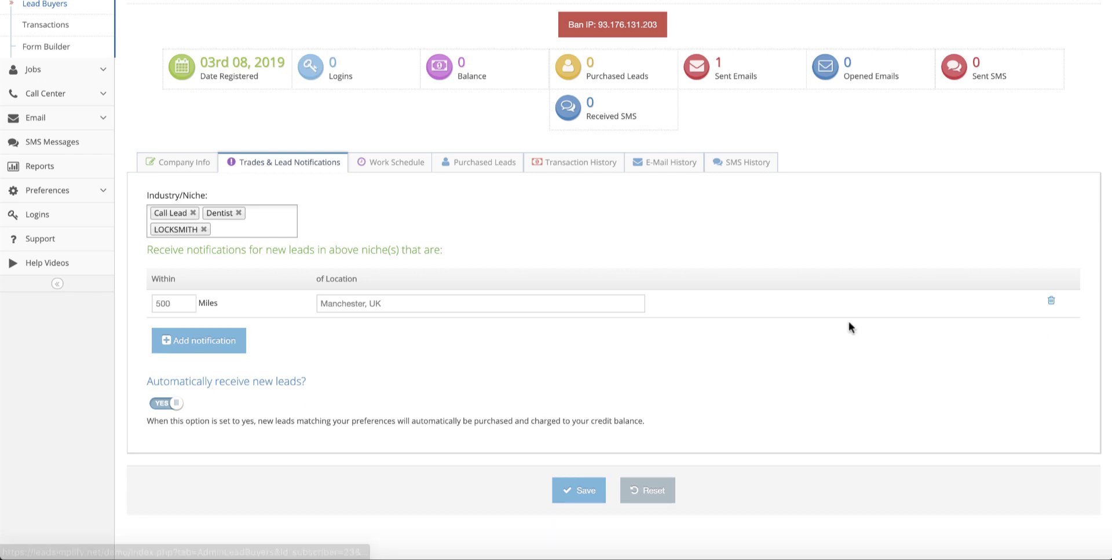
Step: Save the buyer's trade settings and reopen the buyer's Work Schedule
{"action": "left_click", "coordinate": [579, 491]}
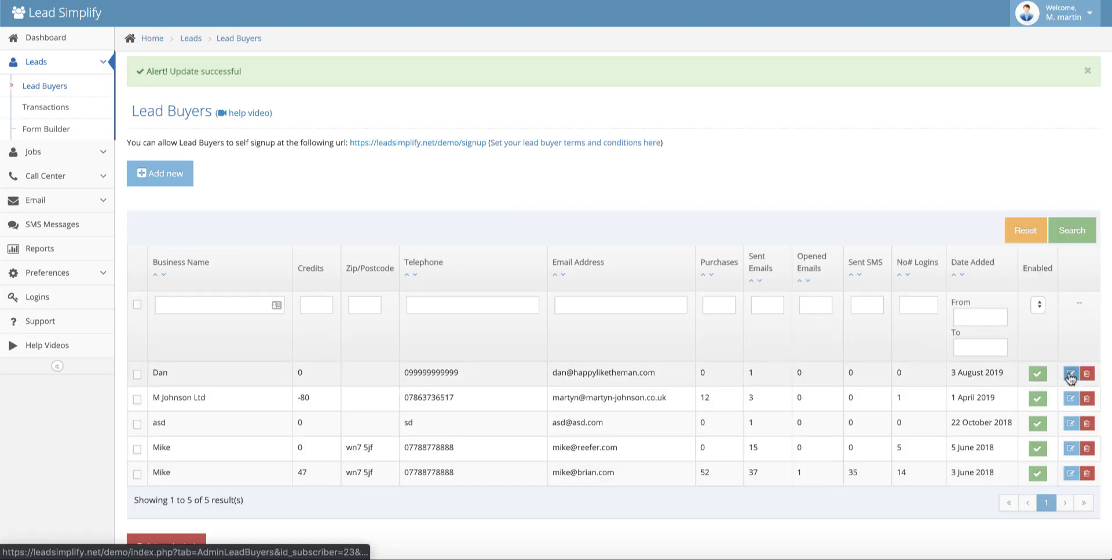
{"action": "left_click", "coordinate": [1071, 375]}
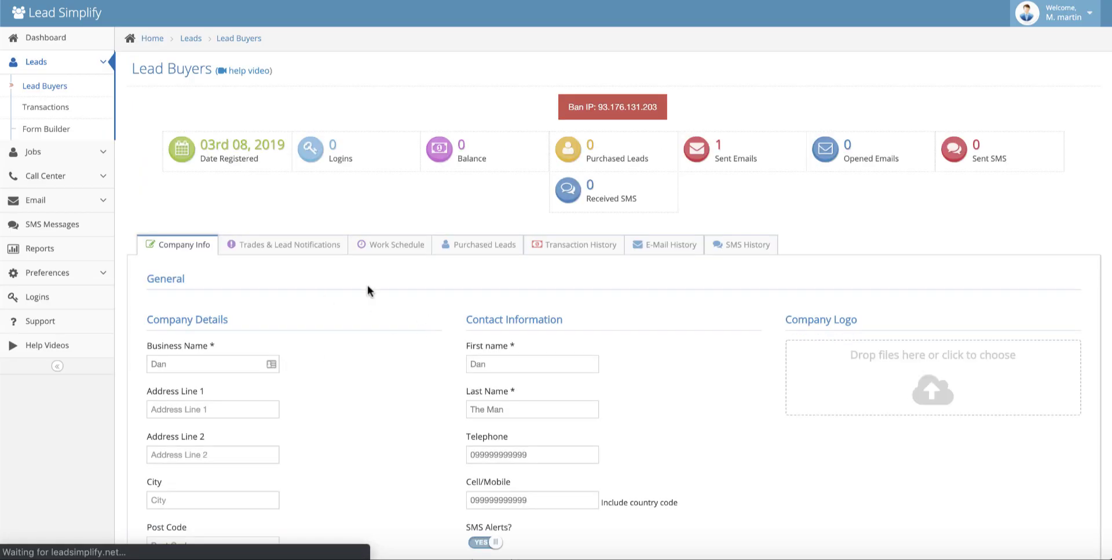
{"action": "left_click", "coordinate": [389, 243]}
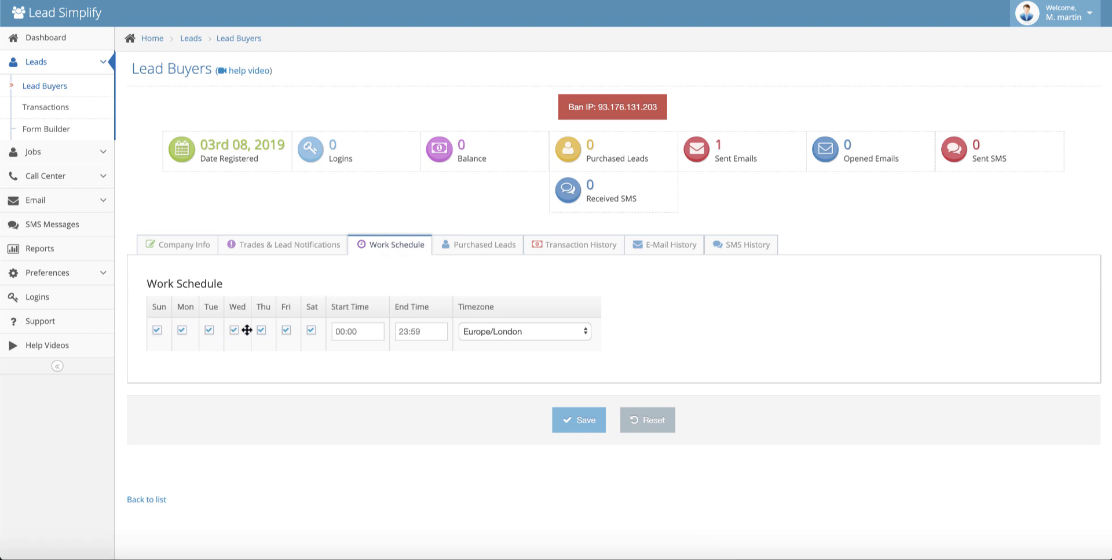
Step: Keep Europe/London timezone with all seven days 00:00–23:59, and save the schedule
{"action": "left_click", "coordinate": [577, 337]}
{"action": "left_click", "coordinate": [513, 330]}
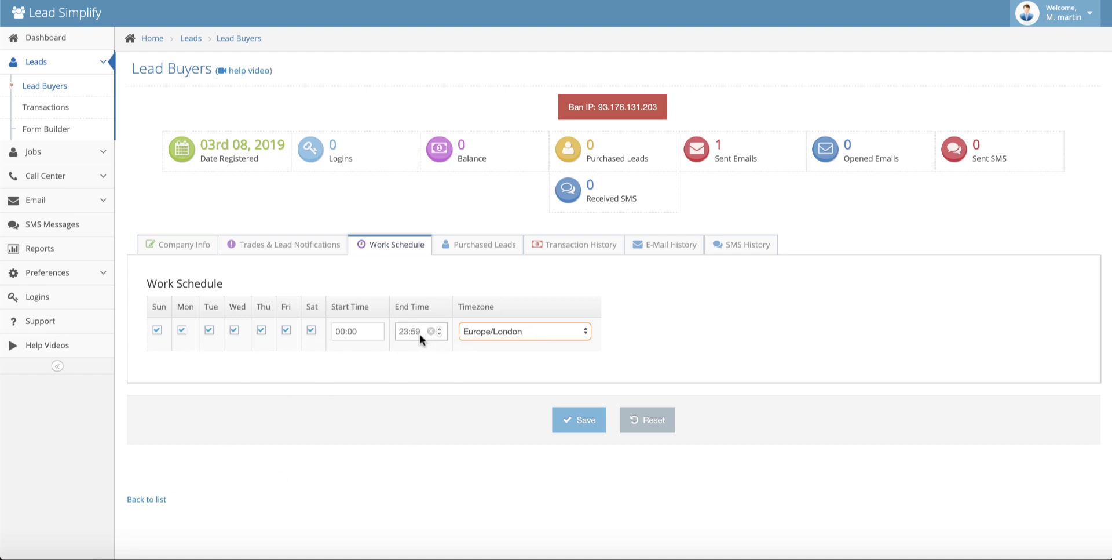
{"action": "left_click", "coordinate": [157, 330]}
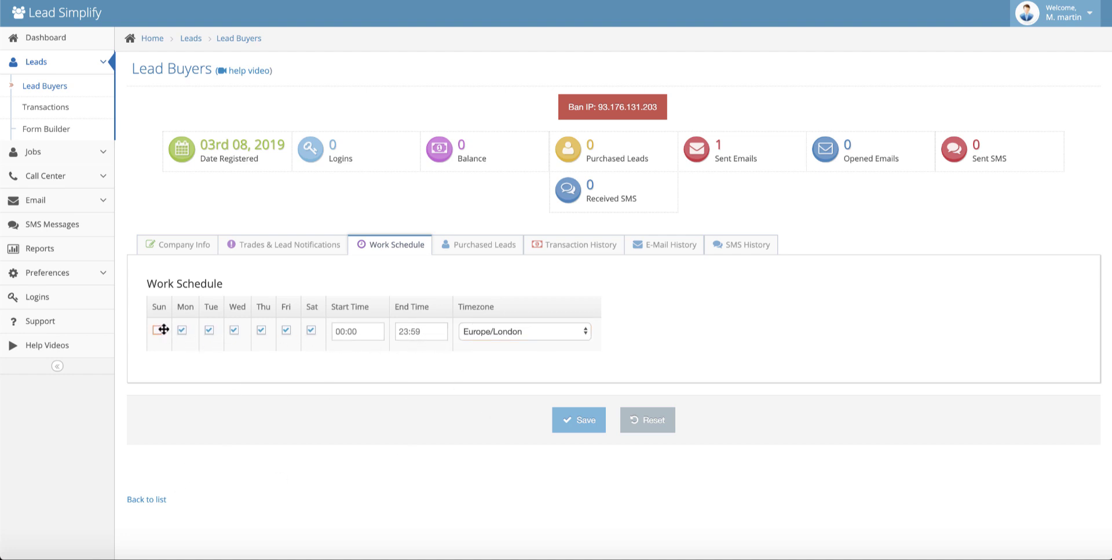
{"action": "left_click", "coordinate": [311, 330]}
{"action": "left_click", "coordinate": [310, 331]}
{"action": "left_click", "coordinate": [157, 329]}
{"action": "left_click", "coordinate": [582, 426]}
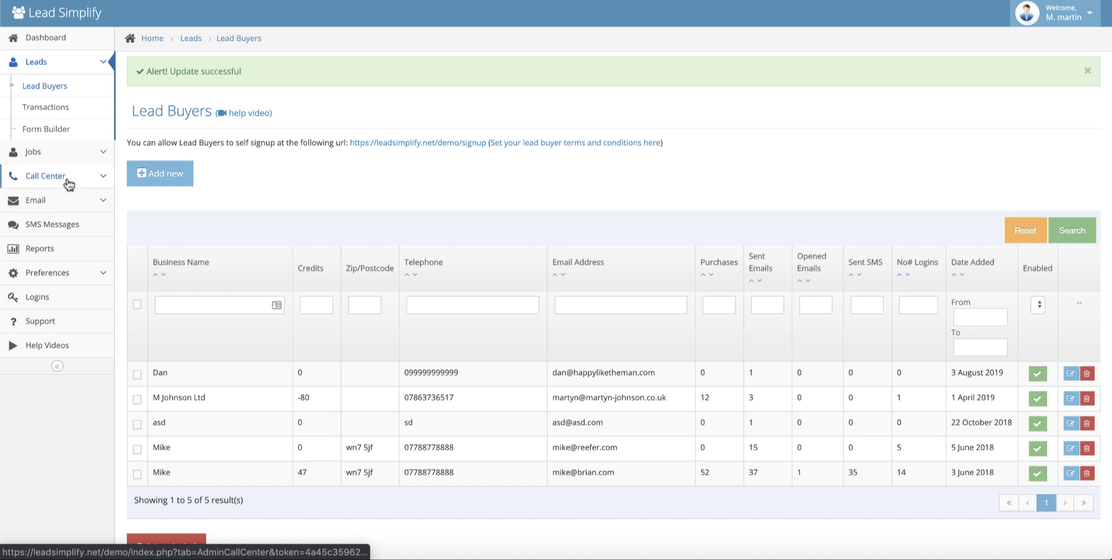
Step: Go to Call Center, check Blocked Numbers, and return to the Call Center overview
{"action": "left_click", "coordinate": [67, 180]}
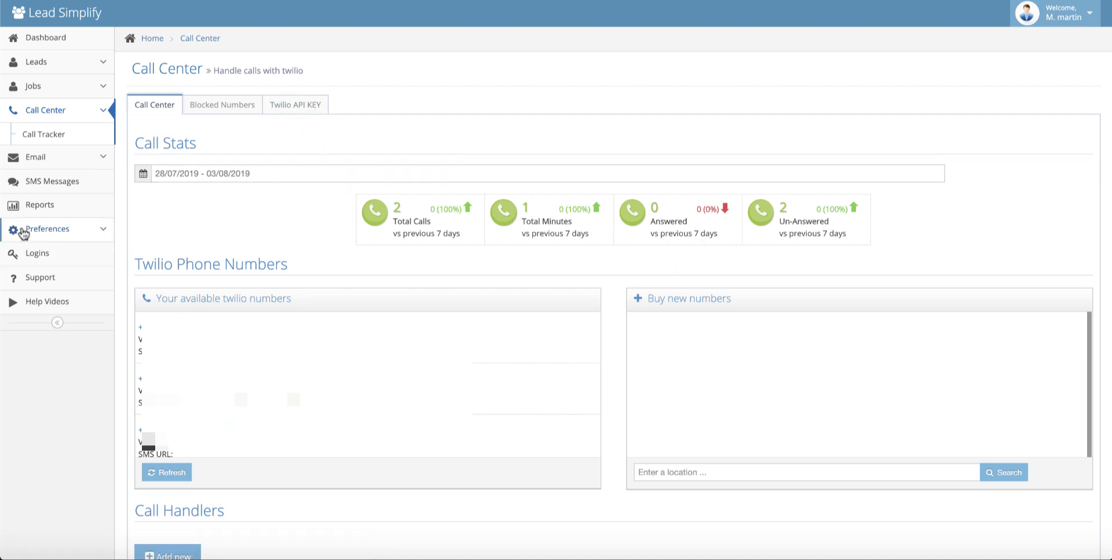
{"action": "left_click", "coordinate": [216, 108]}
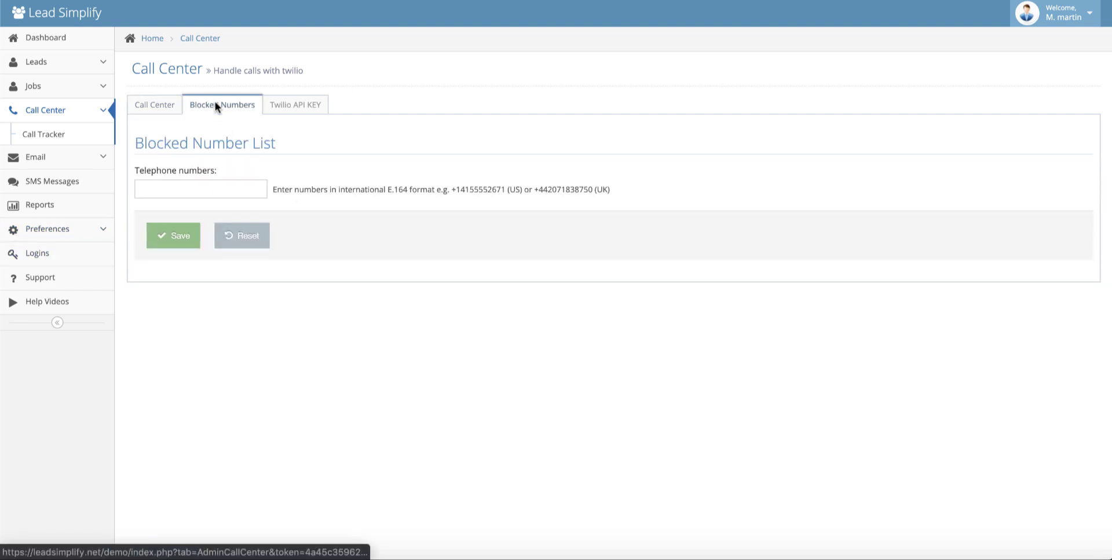
{"action": "left_click", "coordinate": [152, 105]}
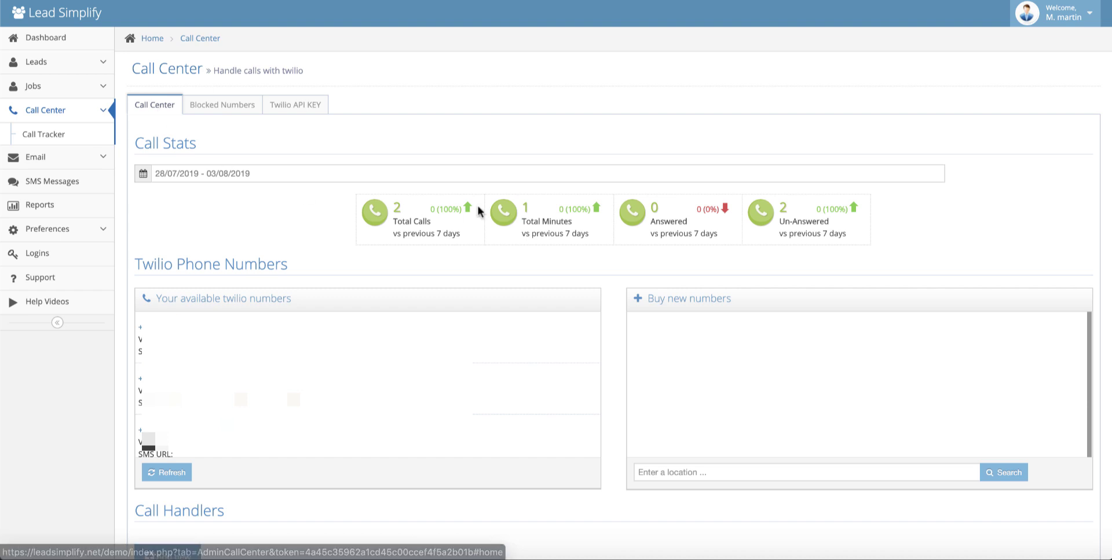
{"action": "mouse_move", "coordinate": [486, 412]}
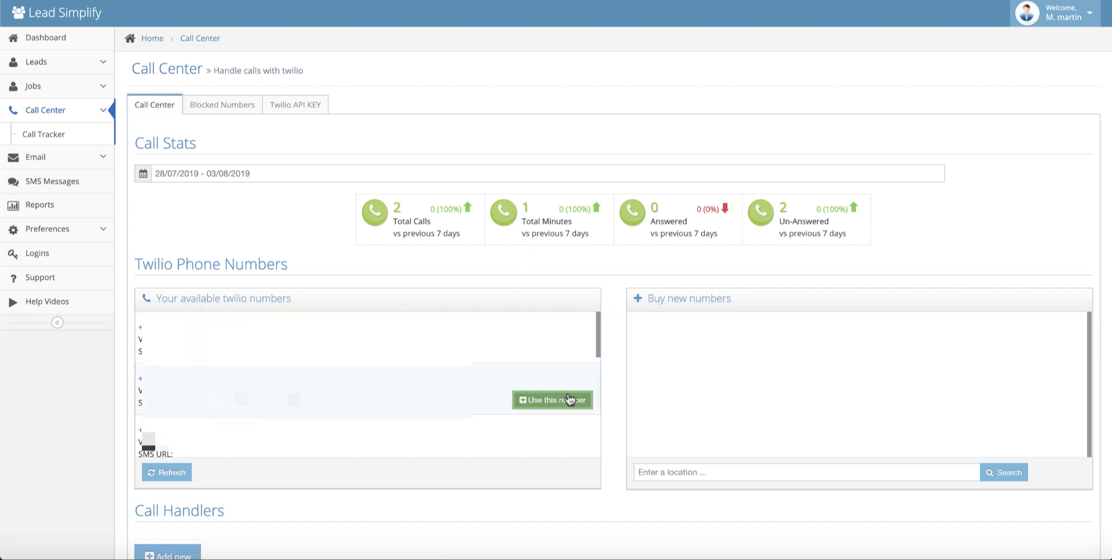
{"action": "left_click", "coordinate": [828, 474]}
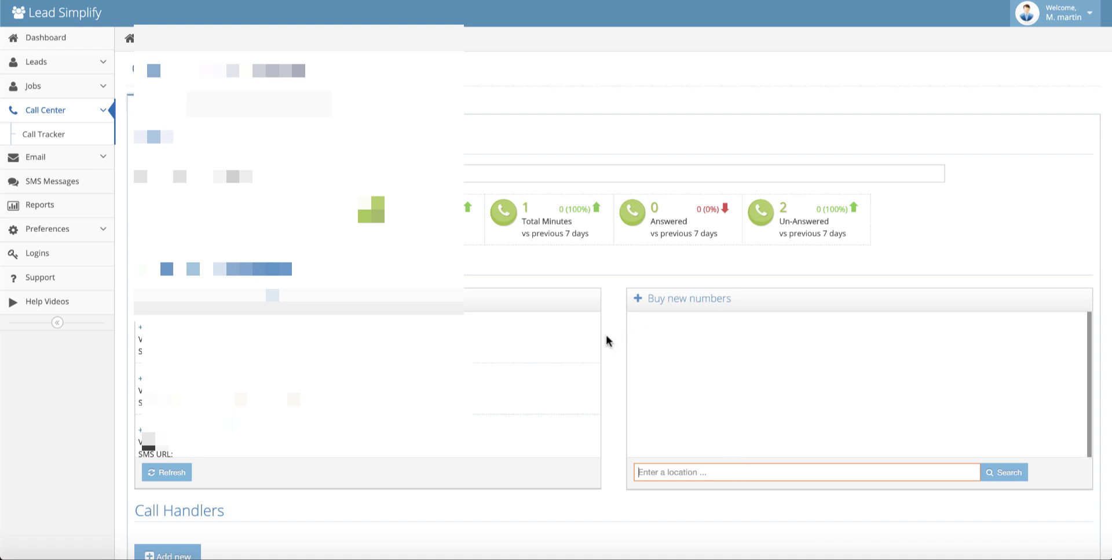
Step: Delete the Test Call Handler from the Call Handlers list, confirming with OK
{"action": "scroll", "coordinate": [605, 336], "scroll_direction": "down", "scroll_amount": 5}
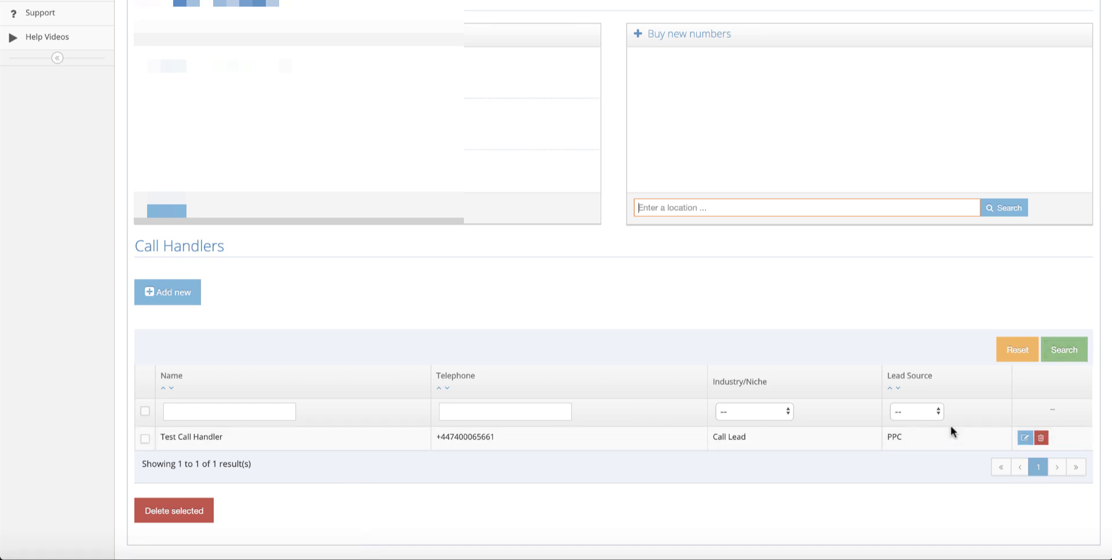
{"action": "left_click", "coordinate": [1043, 438]}
{"action": "left_click", "coordinate": [685, 48]}
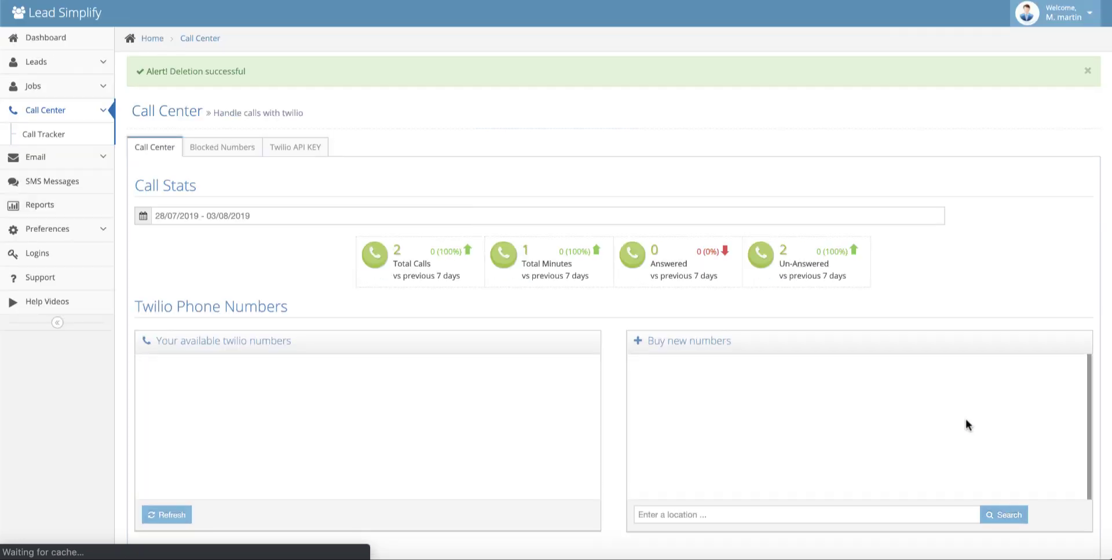
{"action": "scroll", "coordinate": [809, 455], "scroll_direction": "down", "scroll_amount": 5}
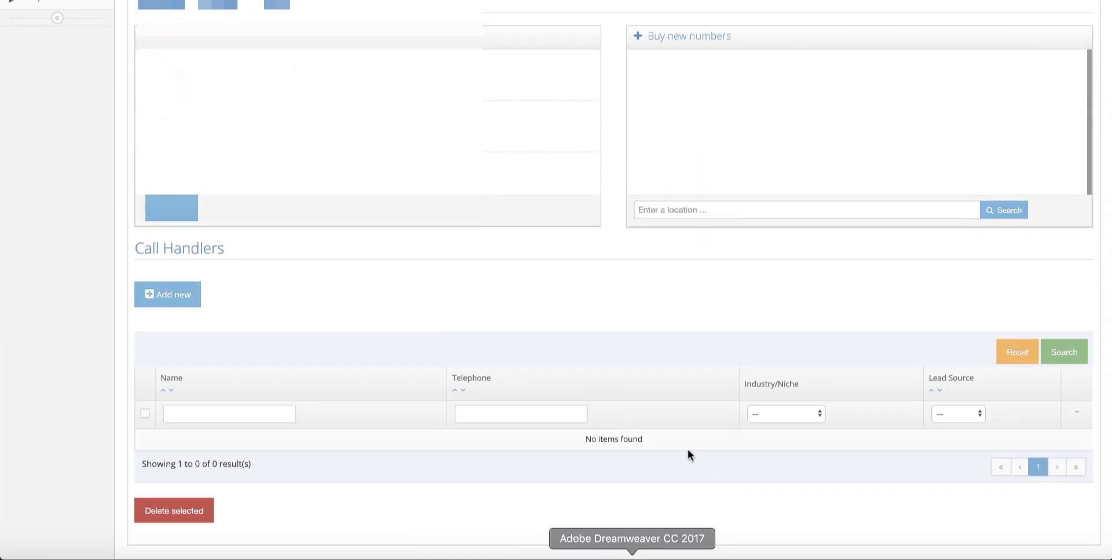
Step: Create a new call handler named 'Test Video' using the Testing Number
{"action": "left_click", "coordinate": [188, 294]}
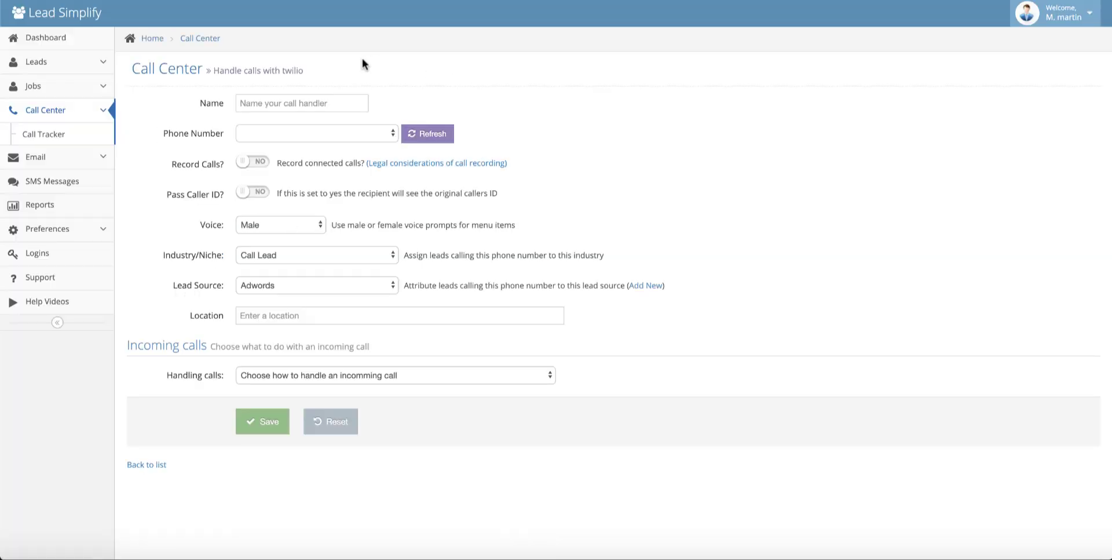
{"action": "left_click", "coordinate": [306, 104]}
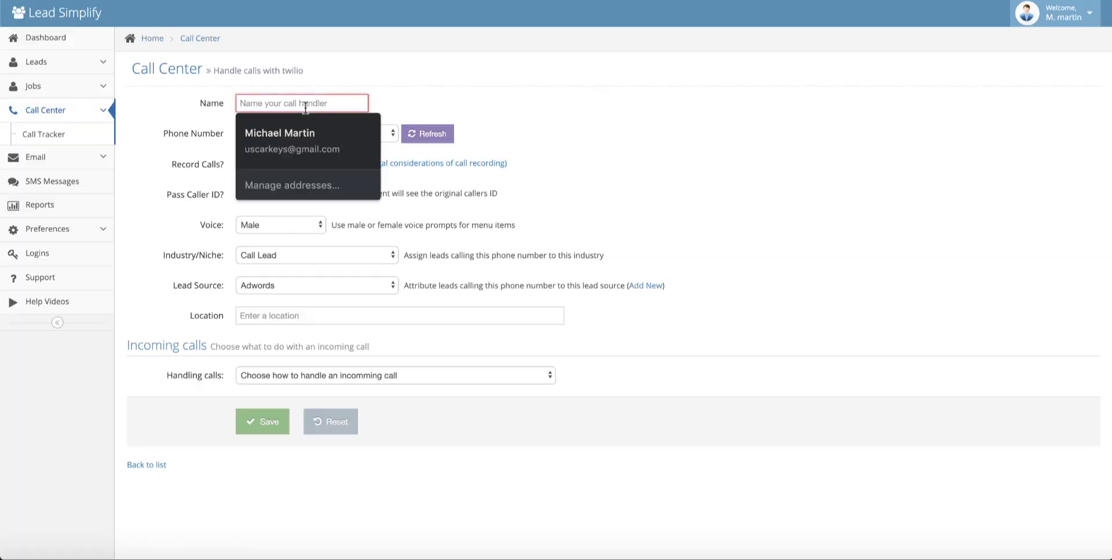
{"action": "type", "text": "Test Video"}
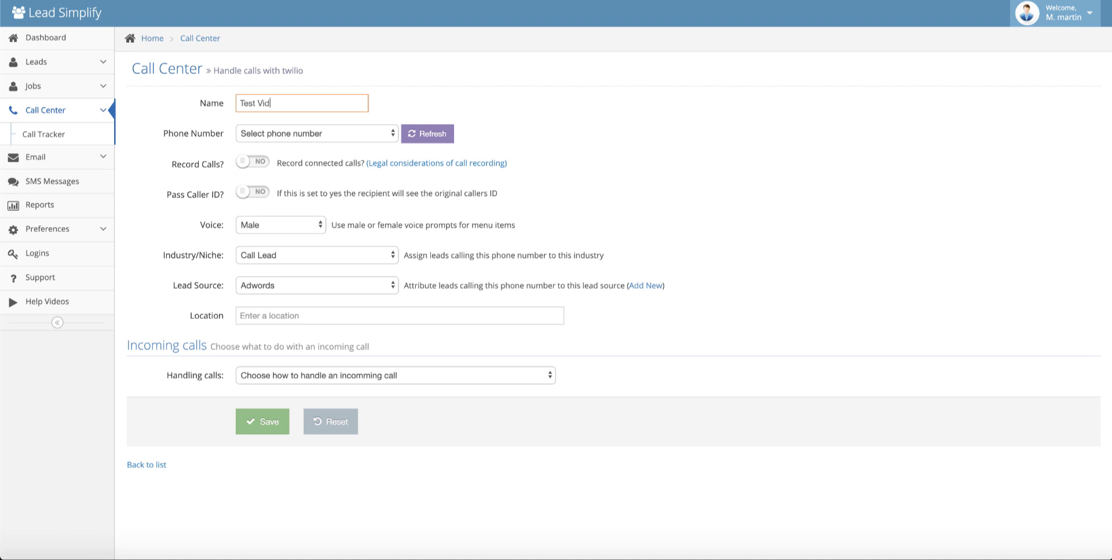
{"action": "left_click", "coordinate": [380, 136]}
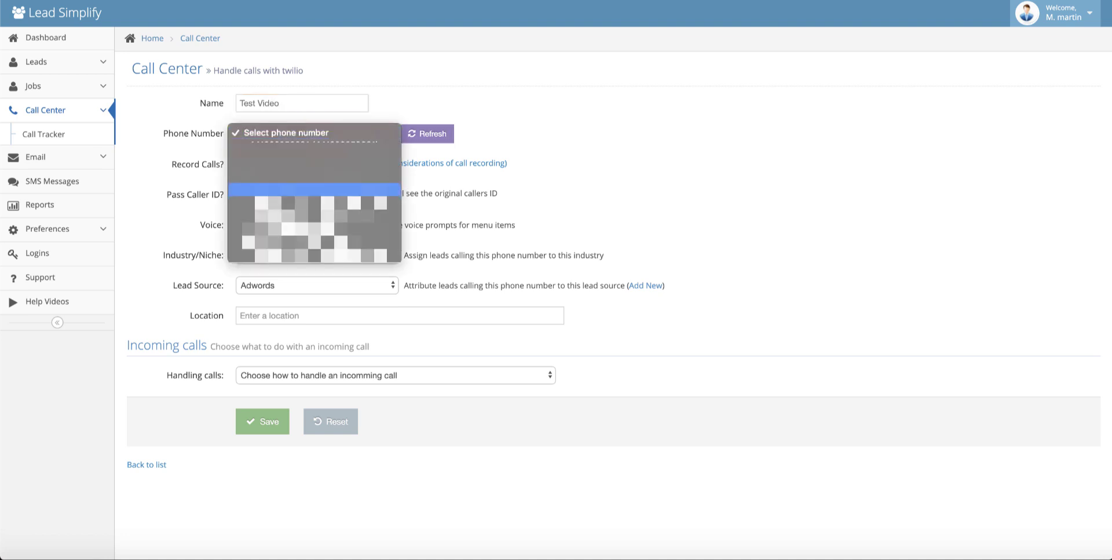
{"action": "left_click", "coordinate": [312, 189]}
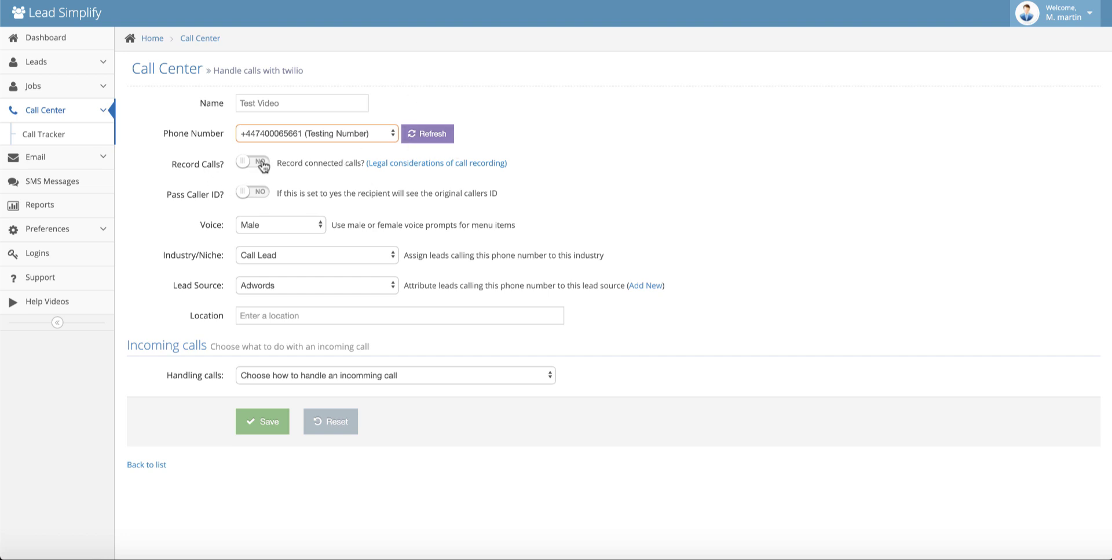
Step: Set Record Calls to YES and leave Pass Caller ID at NO
{"action": "left_click", "coordinate": [262, 165]}
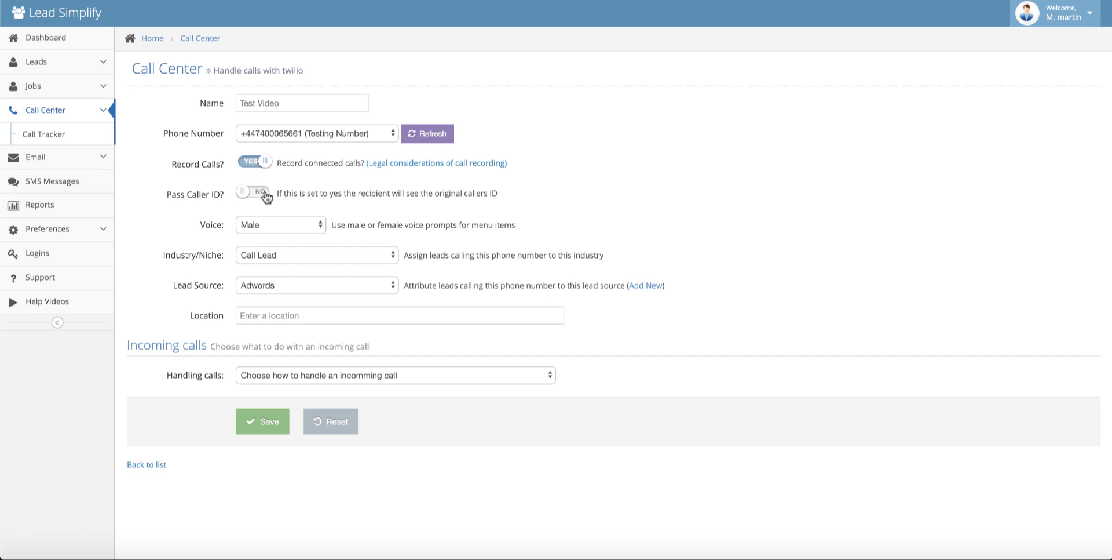
{"action": "left_click", "coordinate": [265, 196]}
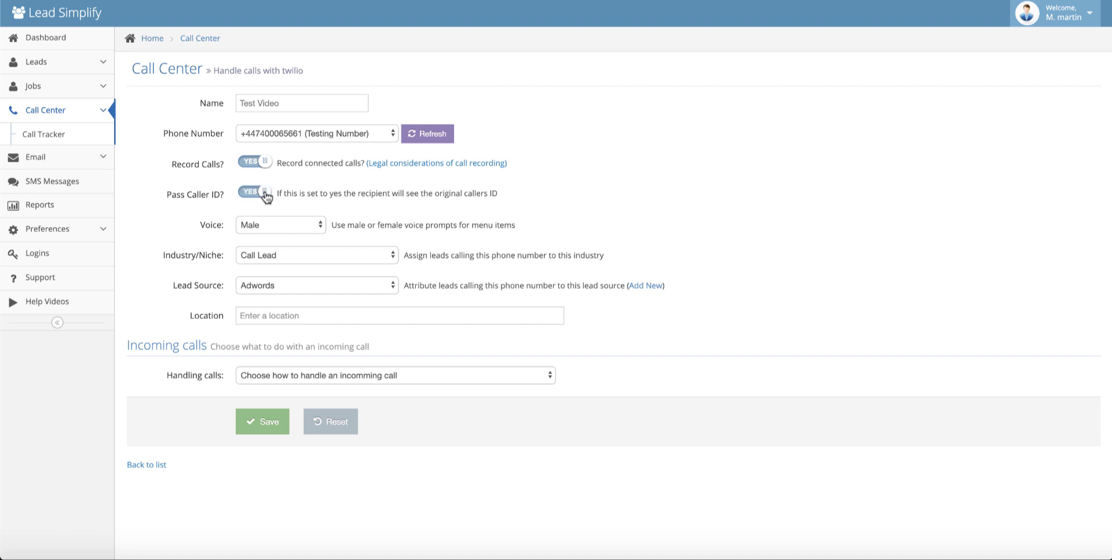
{"action": "left_click", "coordinate": [248, 197]}
Step: Choose the Female voice, keep the Call Lead niche, and set lead source to Call Sites
{"action": "left_click", "coordinate": [295, 232]}
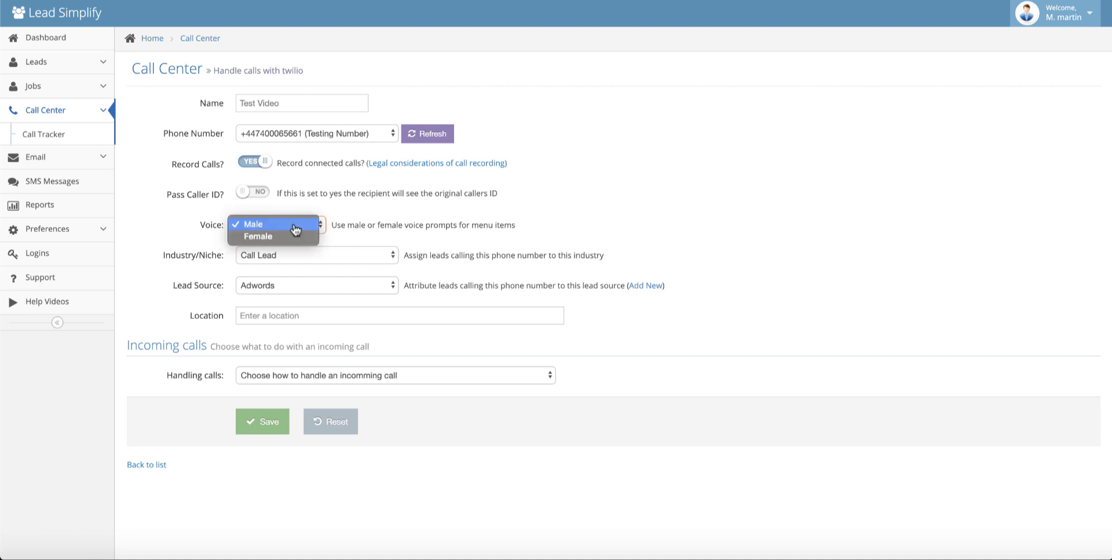
{"action": "left_click", "coordinate": [261, 238]}
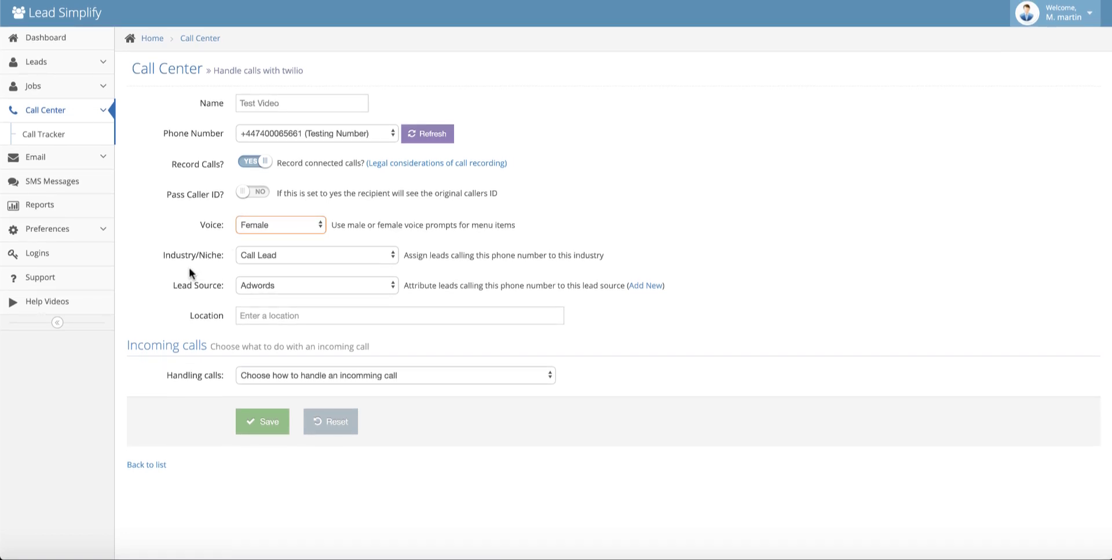
{"action": "left_click", "coordinate": [368, 257]}
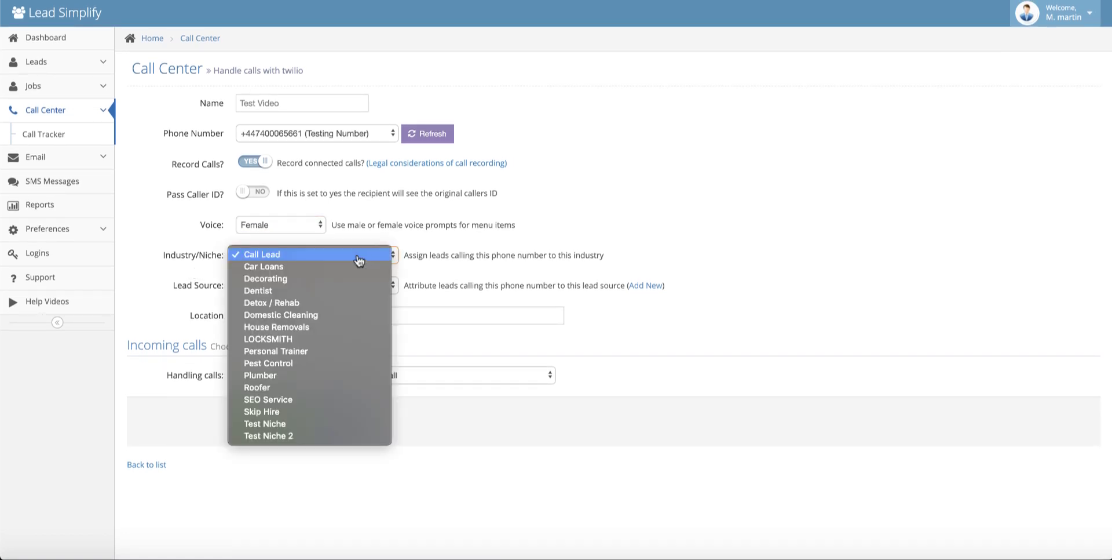
{"action": "left_click", "coordinate": [271, 255]}
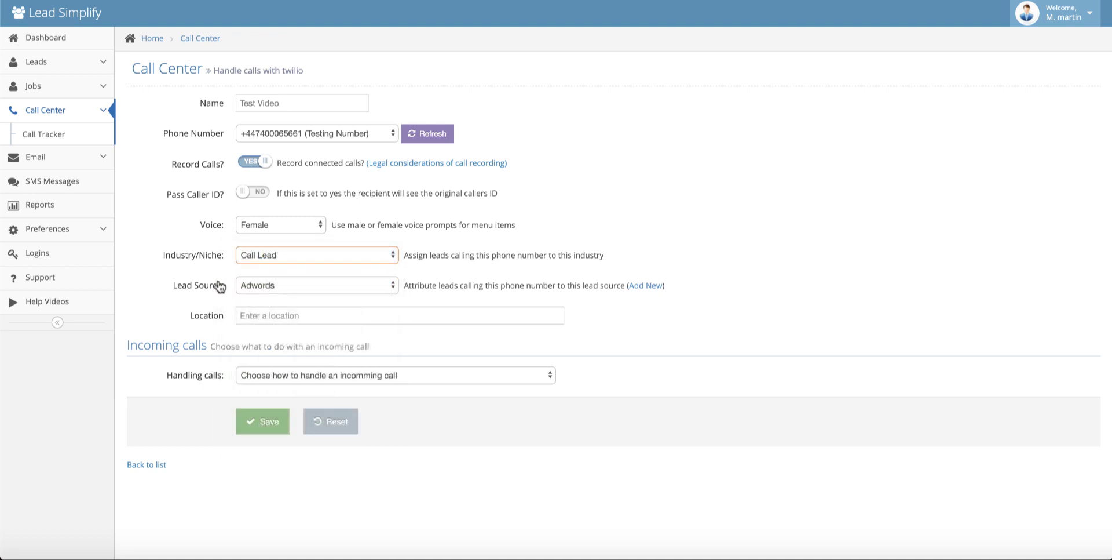
{"action": "left_click", "coordinate": [374, 285]}
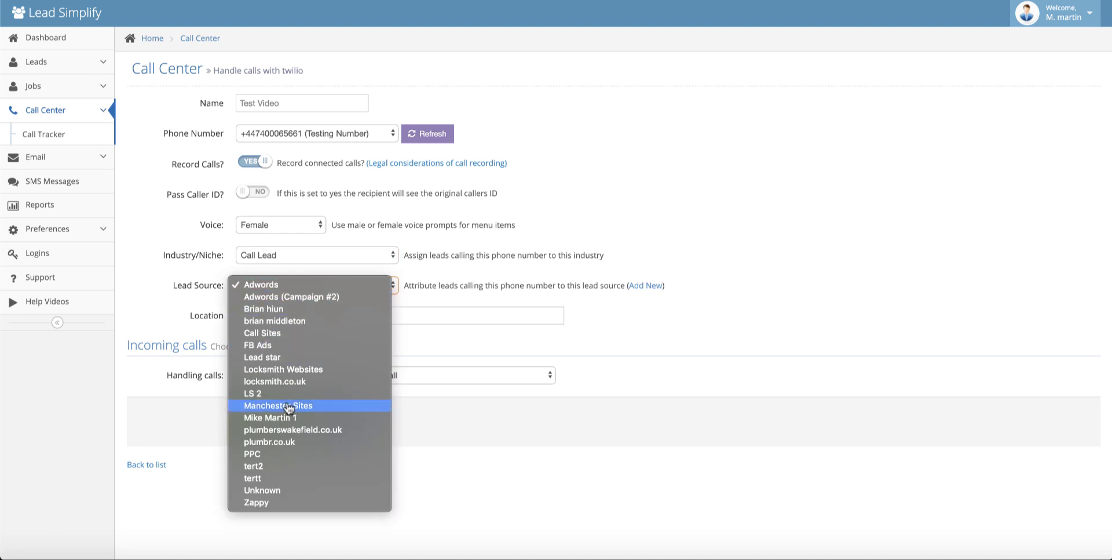
{"action": "left_click", "coordinate": [270, 335]}
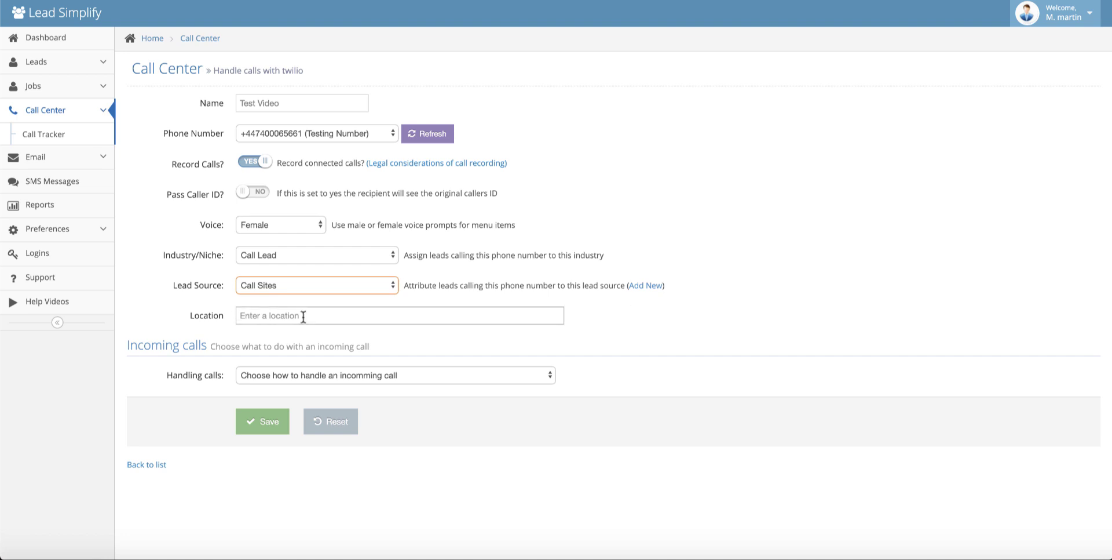
Step: Type 'Manchester' in the handler's Location and pick Manchester, UK
{"action": "left_click", "coordinate": [303, 317]}
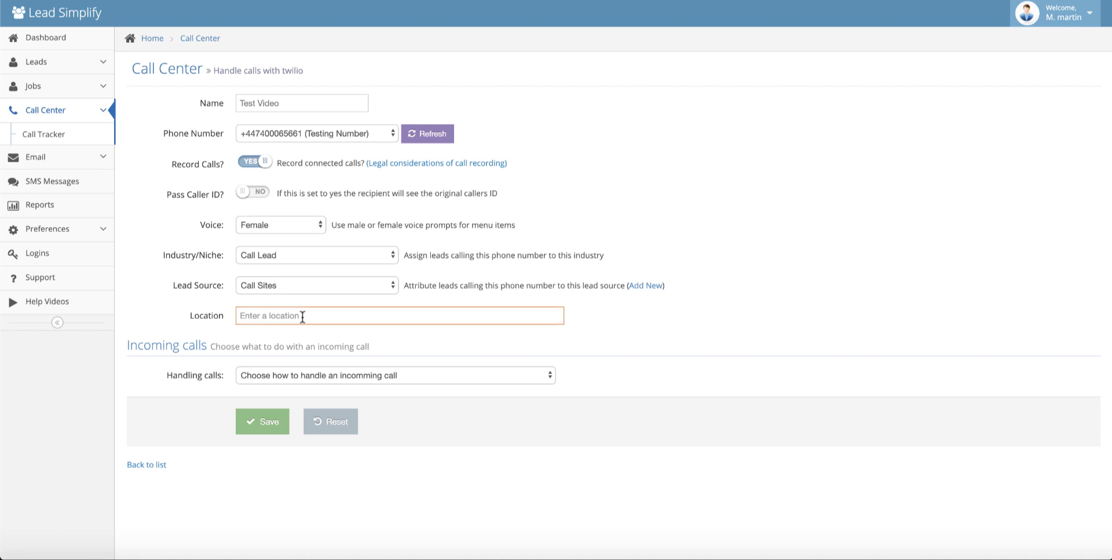
{"action": "type", "text": "Manchester"}
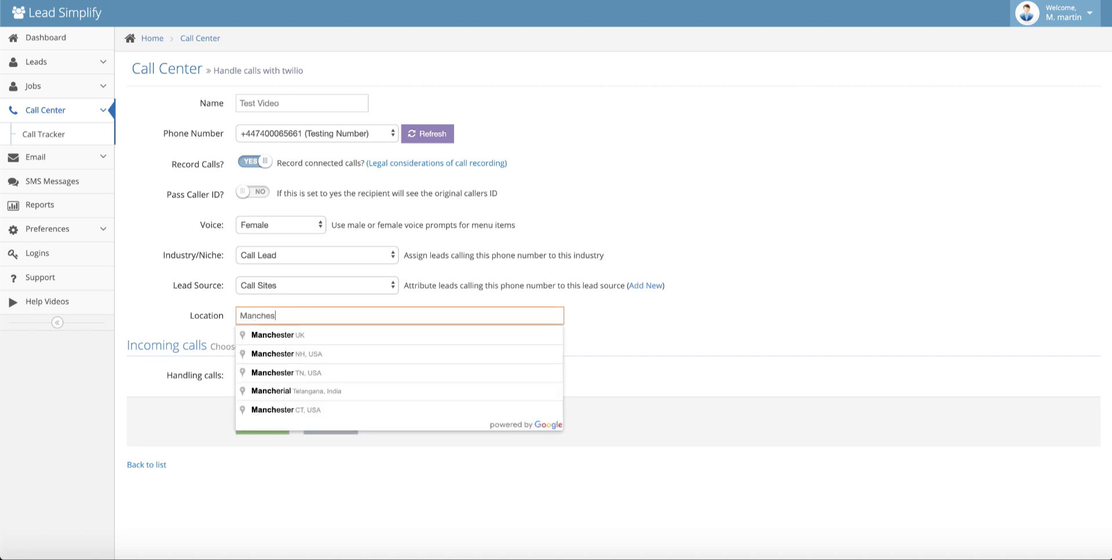
{"action": "left_click", "coordinate": [290, 335]}
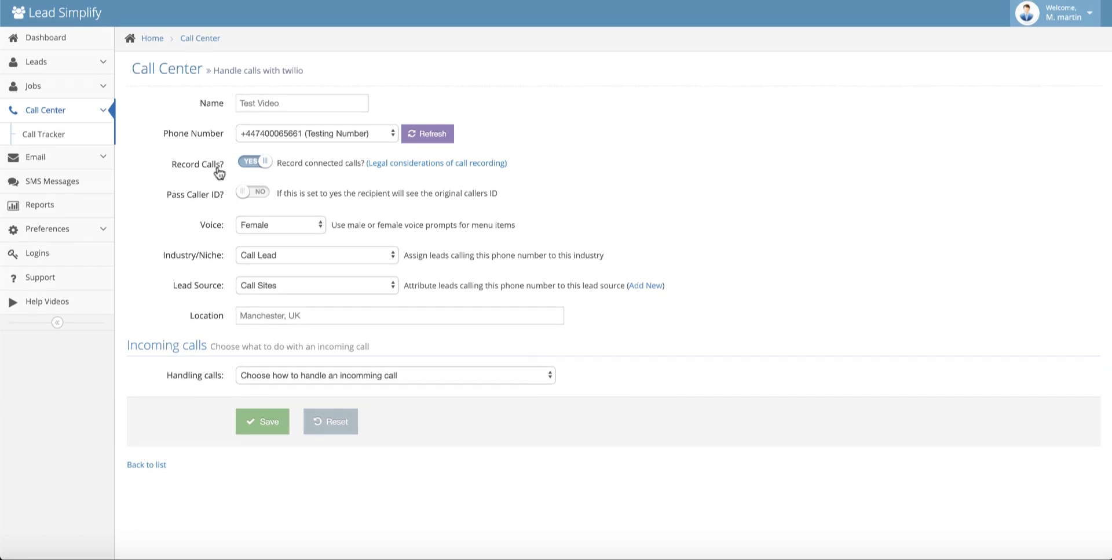
Step: Set incoming calls to forward to single or multiple numbers
{"action": "left_click", "coordinate": [546, 378]}
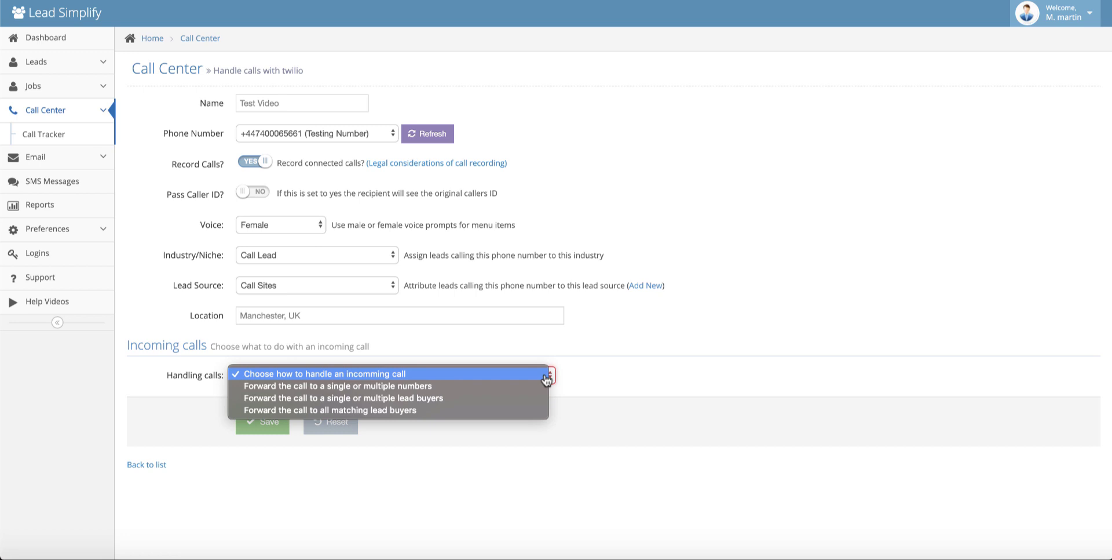
{"action": "left_click", "coordinate": [293, 387]}
{"action": "scroll", "coordinate": [699, 286], "scroll_direction": "down", "scroll_amount": 3}
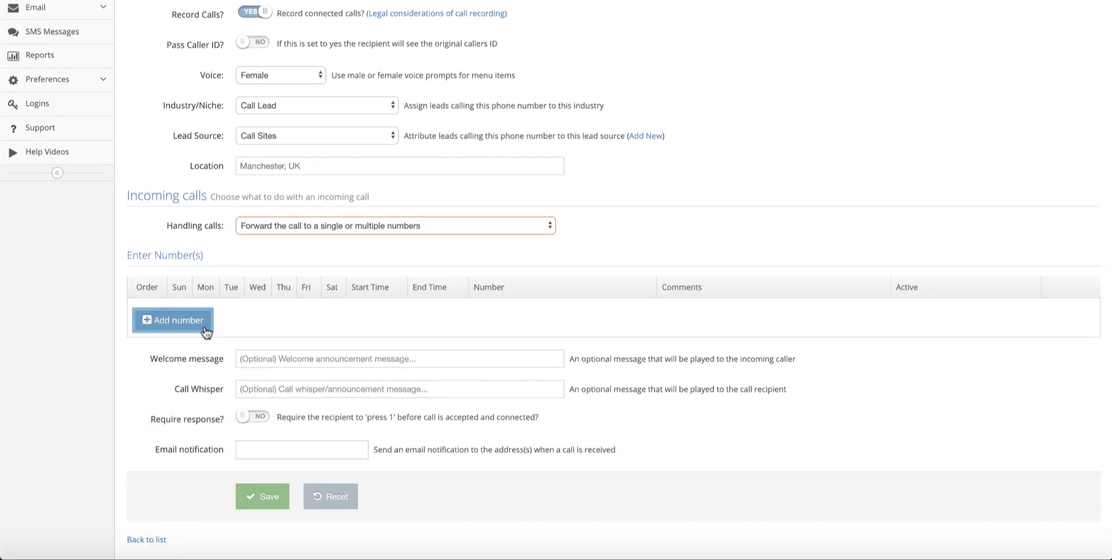
Step: Add forwarding row 0 with number 'num' and a comment about the Manchester contact
{"action": "left_click", "coordinate": [177, 323]}
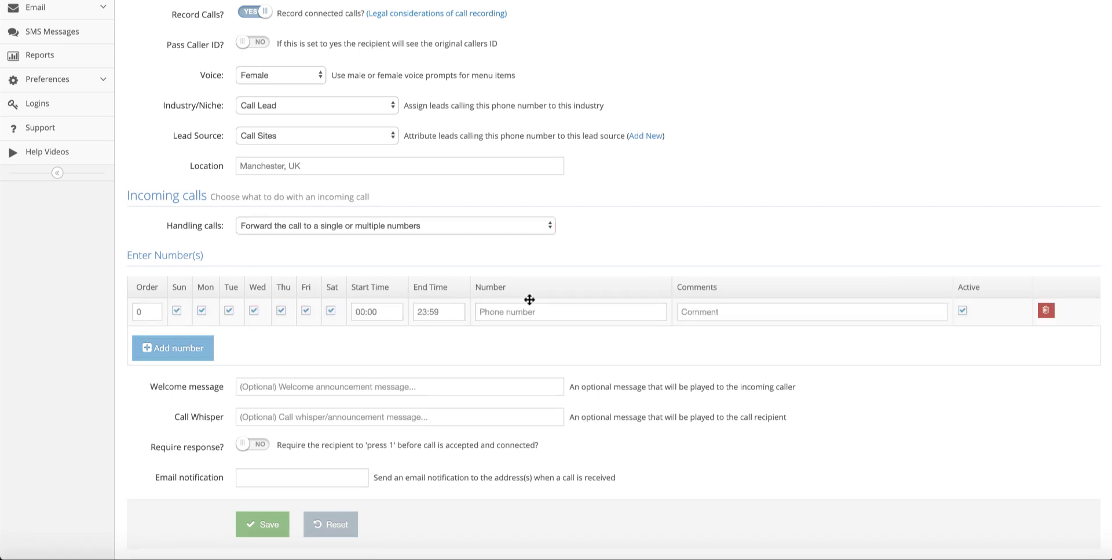
{"action": "left_click", "coordinate": [515, 312]}
{"action": "type", "text": "num"}
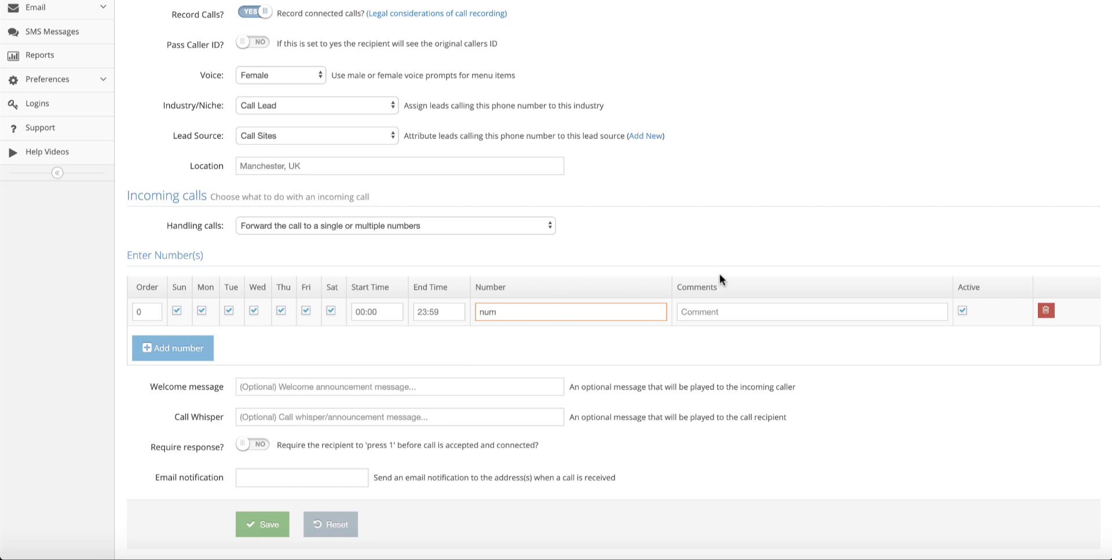
{"action": "left_click", "coordinate": [693, 311]}
{"action": "type", "text": "mike the ge"}
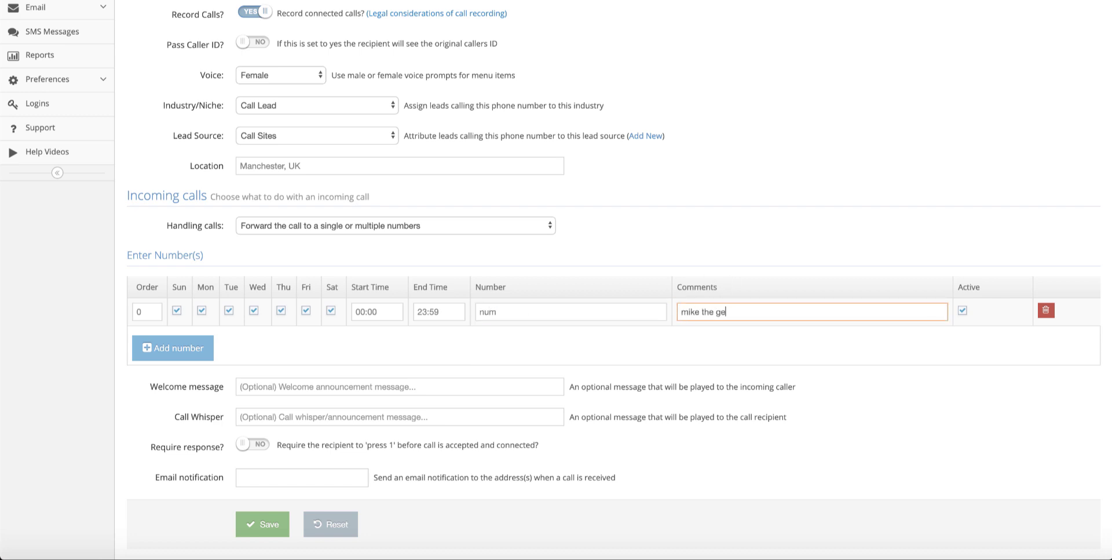
{"action": "type", "text": "t from manchester"}
Step: Add two more empty forwarding number rows, numbered 1 and 2
{"action": "left_click", "coordinate": [195, 352]}
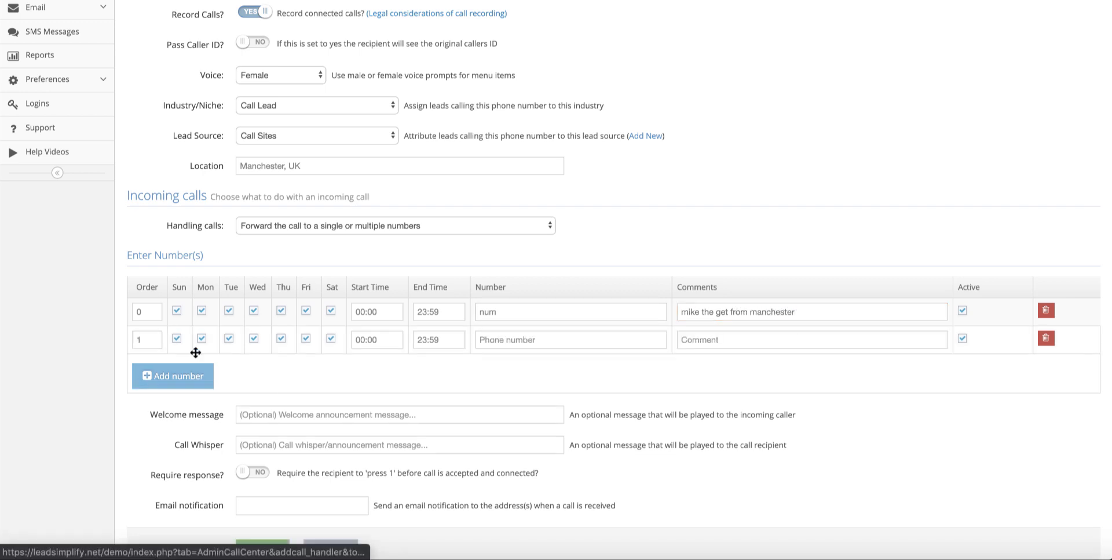
{"action": "left_click", "coordinate": [180, 382]}
{"action": "scroll", "coordinate": [490, 365], "scroll_direction": "down", "scroll_amount": 2}
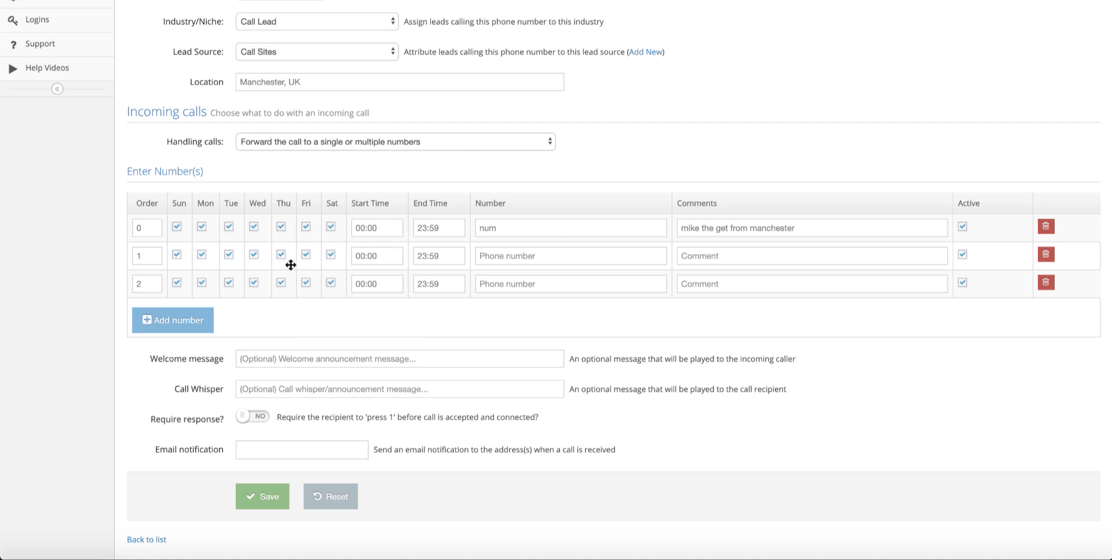
{"action": "scroll", "coordinate": [536, 181], "scroll_direction": "up", "scroll_amount": 2}
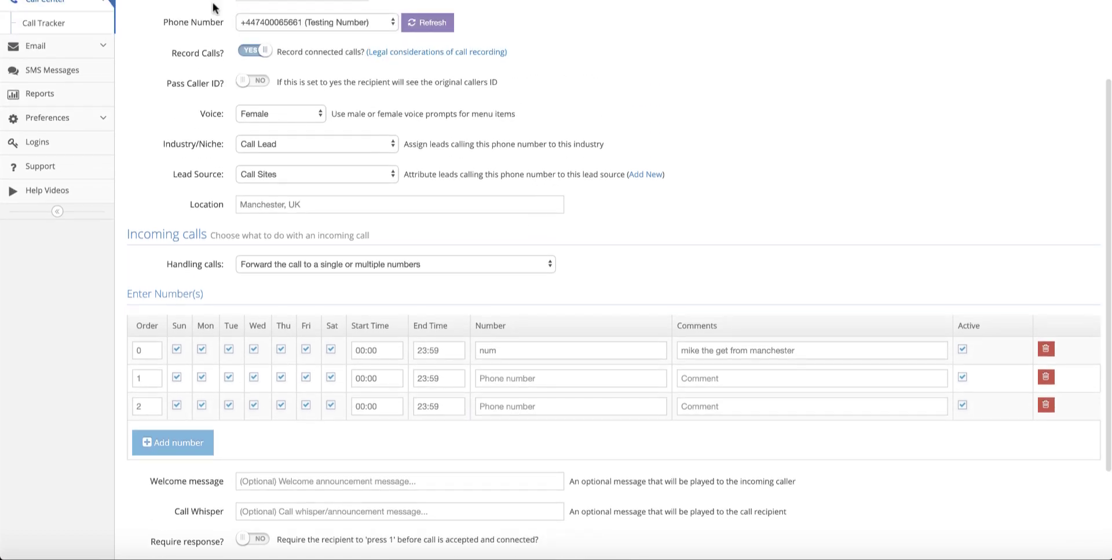
{"action": "scroll", "coordinate": [489, 238], "scroll_direction": "down", "scroll_amount": 2}
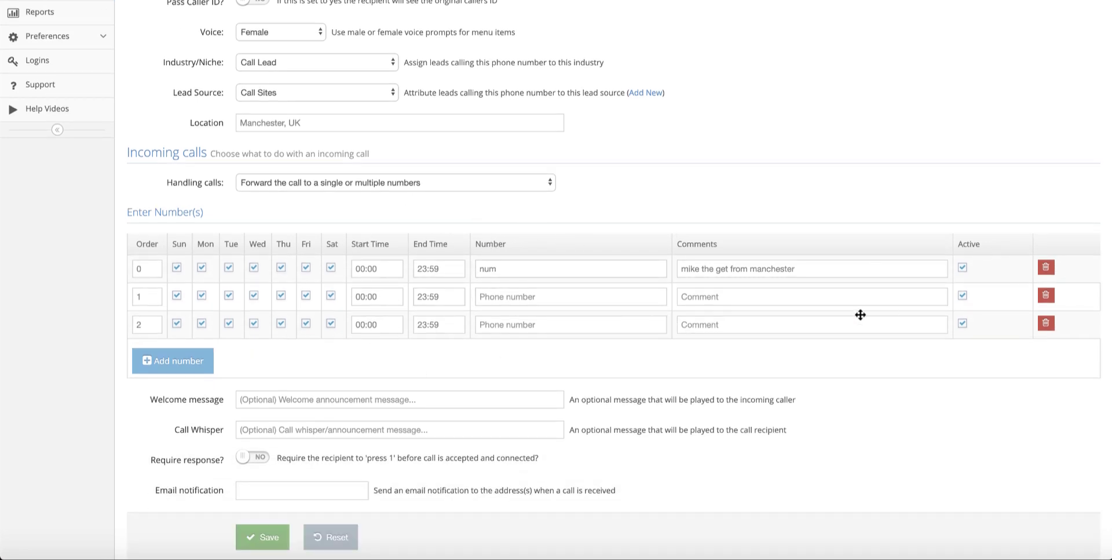
Step: Set the welcome message to 'All calls are recorded for training and quality' and the whisper to 'Recorded call be professional'
{"action": "left_click", "coordinate": [292, 403]}
{"action": "type", "text": "All ca"}
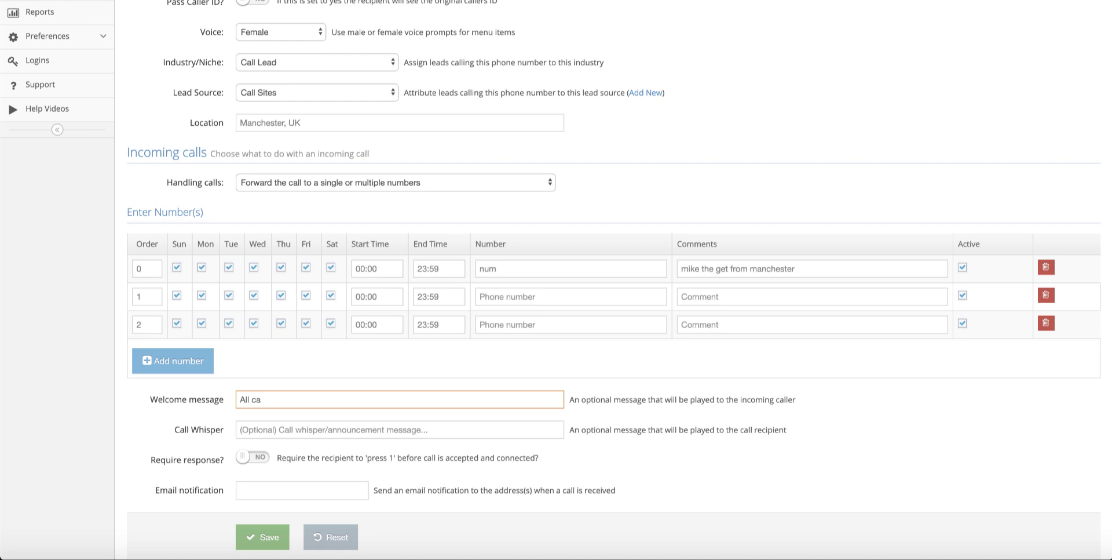
{"action": "type", "text": "lls are recorded for training and "}
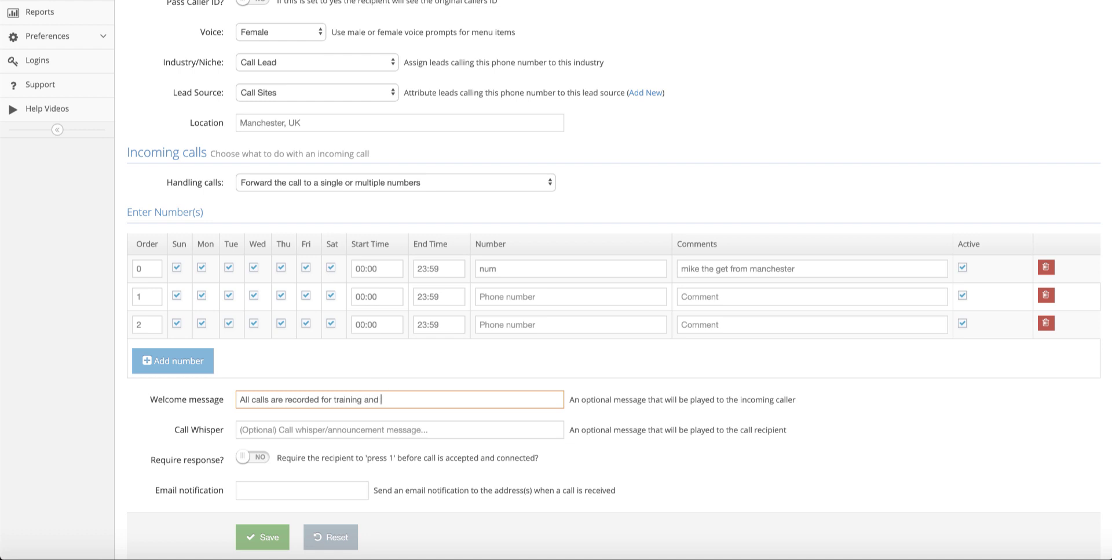
{"action": "type", "text": "quality"}
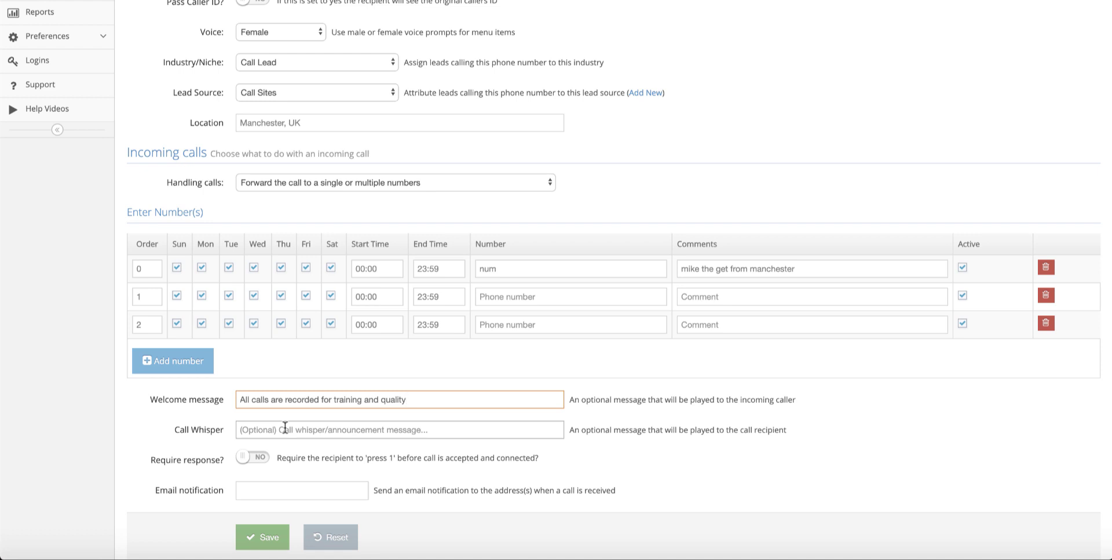
{"action": "left_click", "coordinate": [285, 426]}
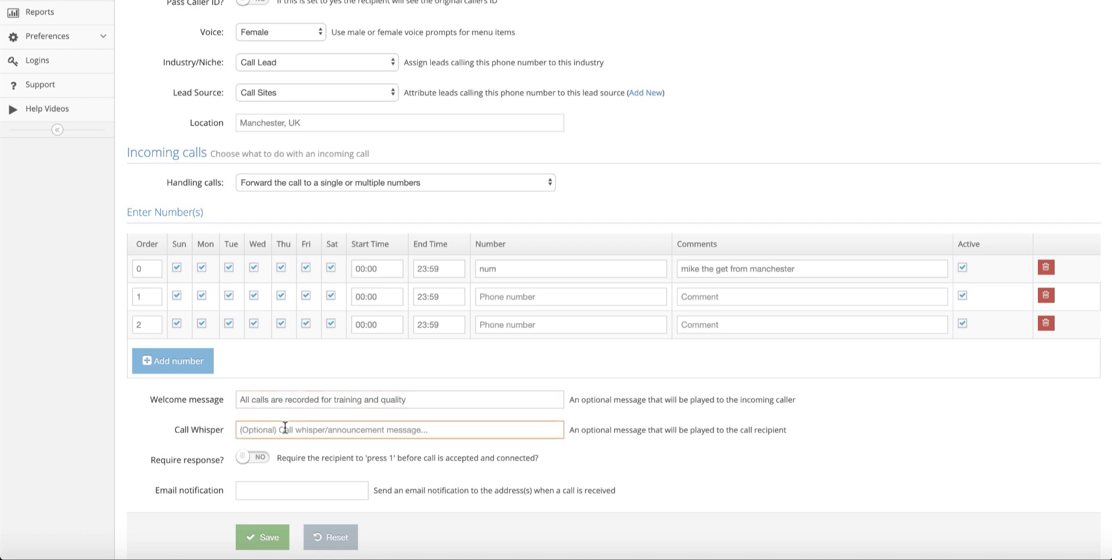
{"action": "type", "text": "Recorde"}
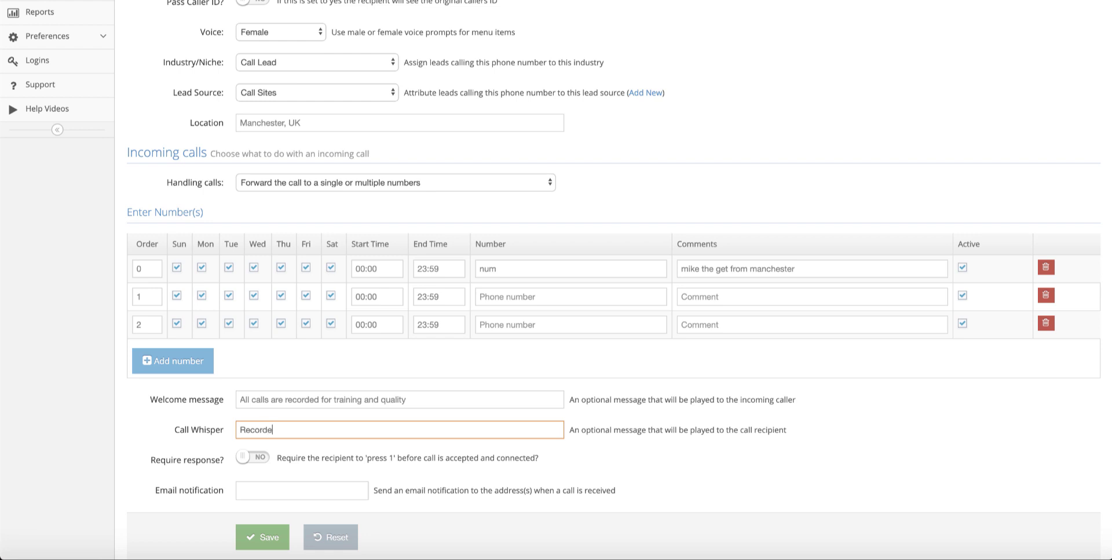
{"action": "type", "text": "d call be professional"}
Step: Toggle Require response on, then turn it back off
{"action": "scroll", "coordinate": [498, 439], "scroll_direction": "down", "scroll_amount": 1}
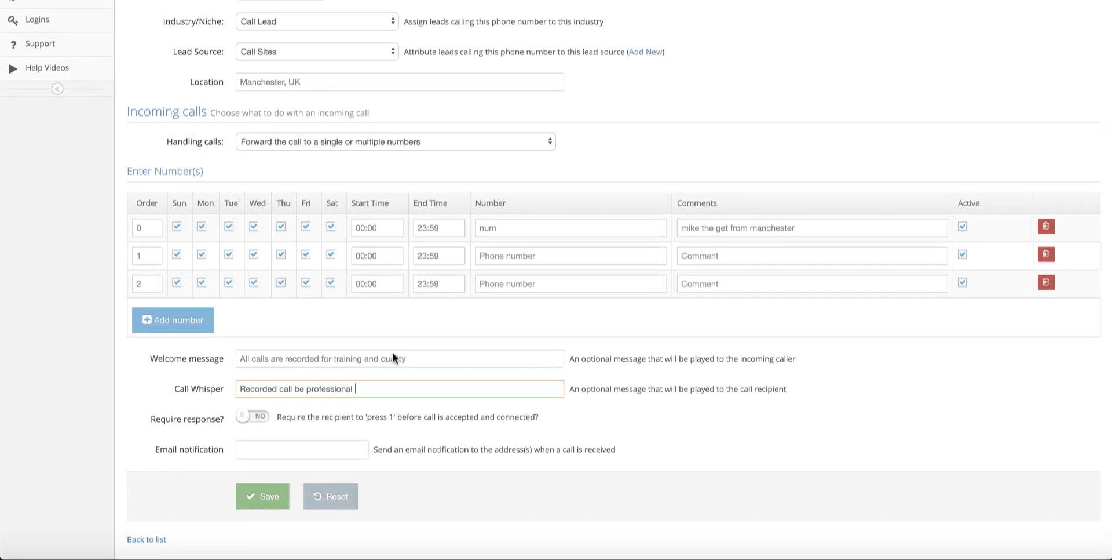
{"action": "left_click", "coordinate": [255, 417]}
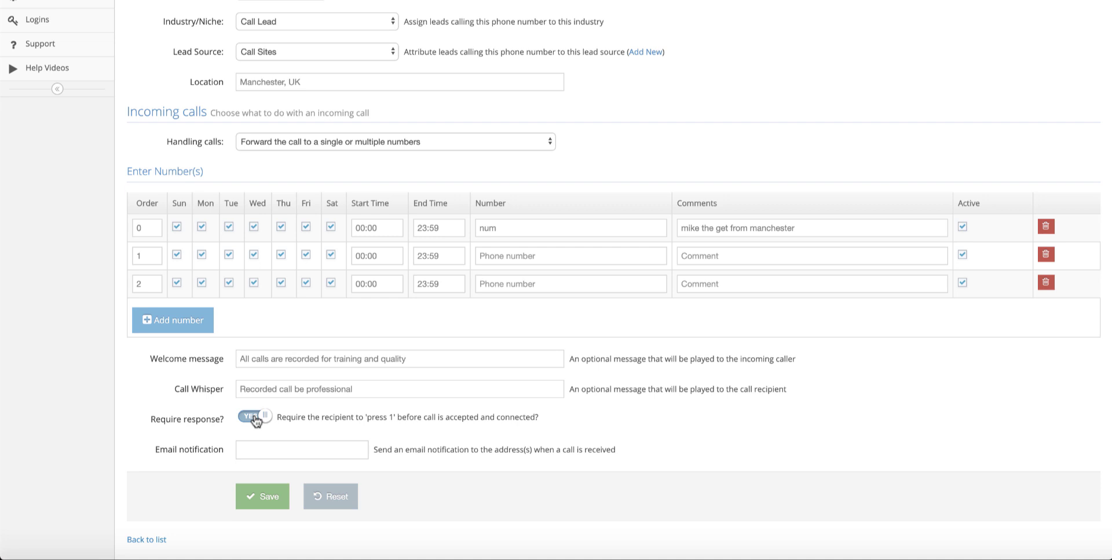
{"action": "left_click", "coordinate": [254, 419]}
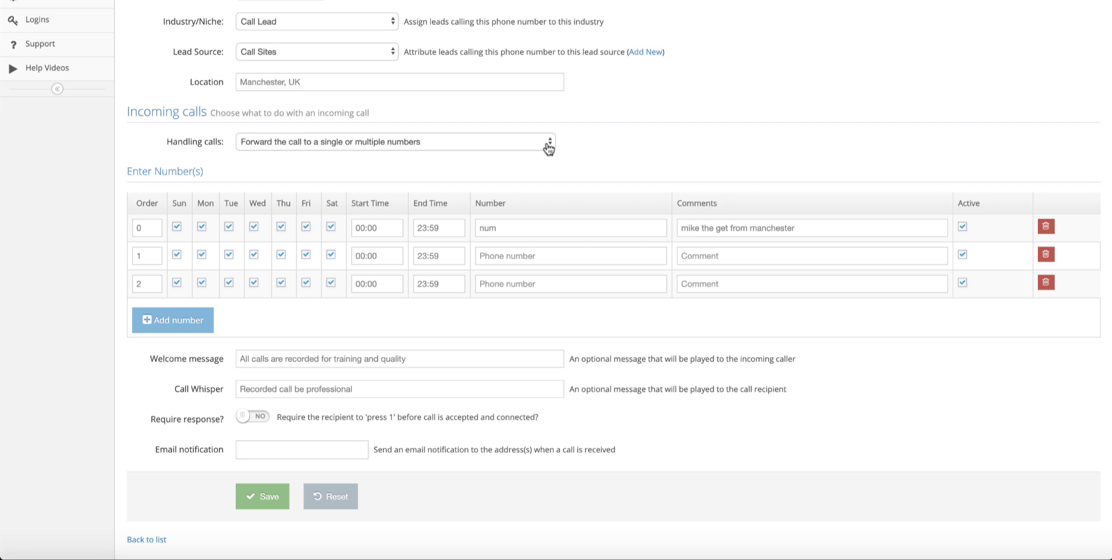
Step: Set Handling calls to 'Forward the call to a single or multiple lead buyers' and select three lead buyers
{"action": "left_click", "coordinate": [548, 149]}
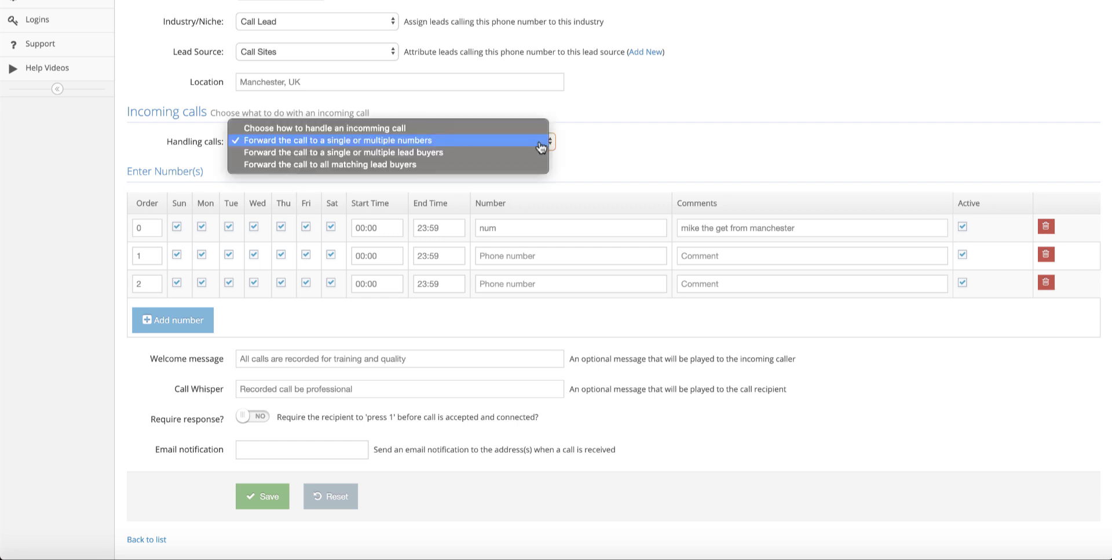
{"action": "left_click", "coordinate": [439, 154]}
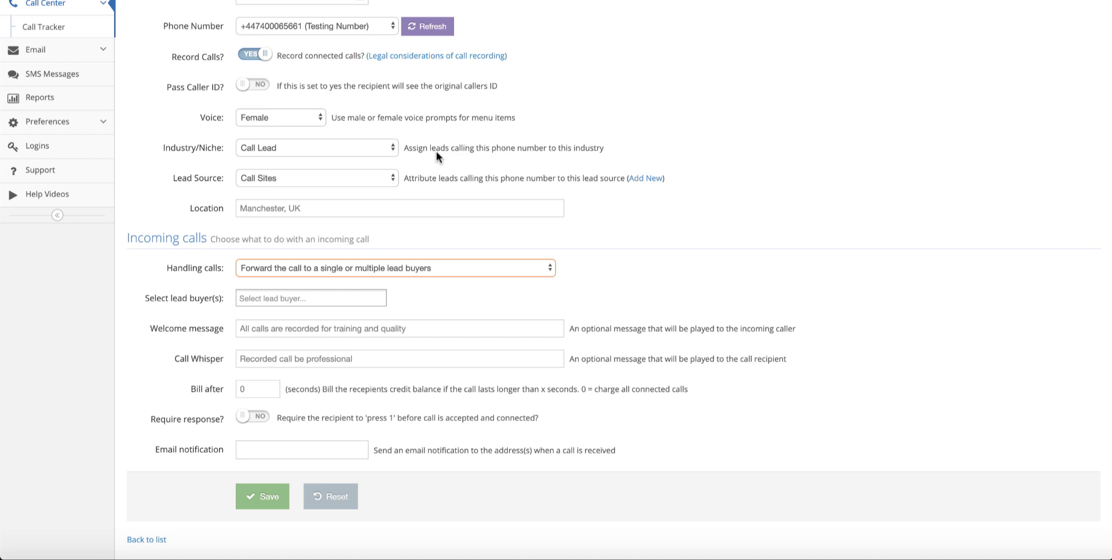
{"action": "left_click", "coordinate": [345, 297]}
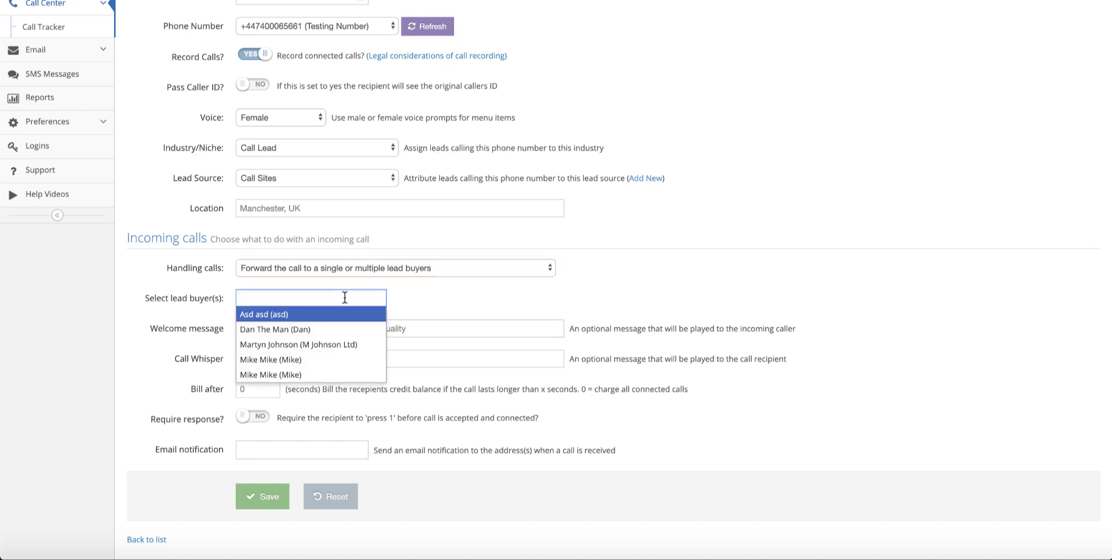
{"action": "left_click", "coordinate": [259, 329]}
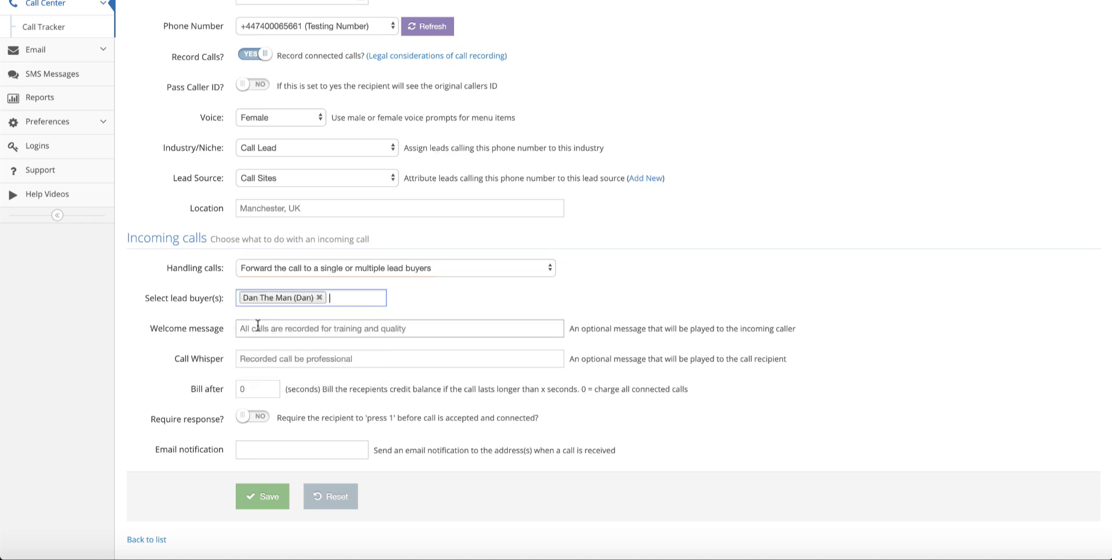
{"action": "left_click", "coordinate": [356, 295]}
{"action": "left_click", "coordinate": [342, 343]}
{"action": "left_click", "coordinate": [334, 297]}
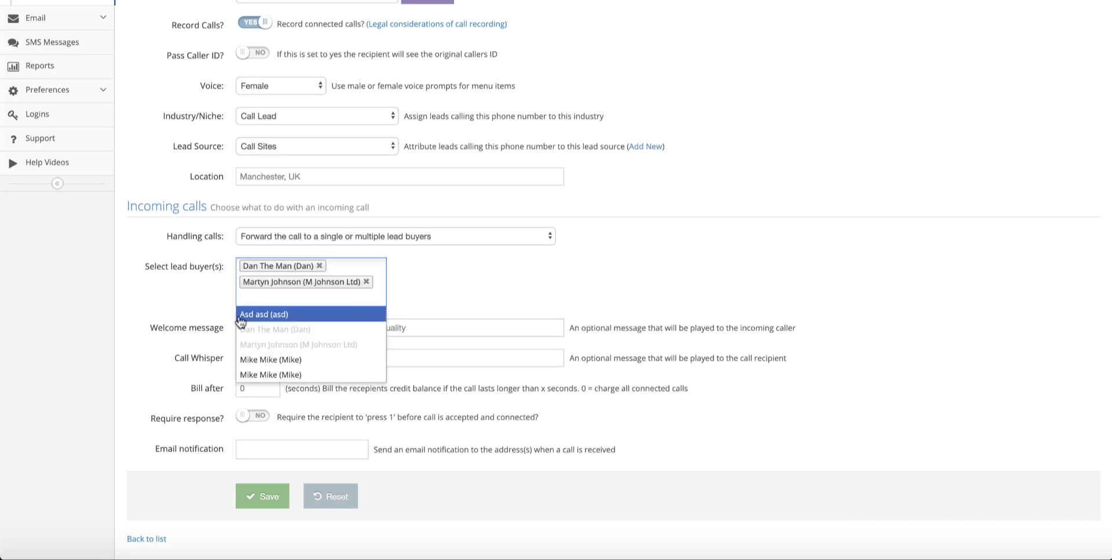
{"action": "left_click", "coordinate": [269, 359]}
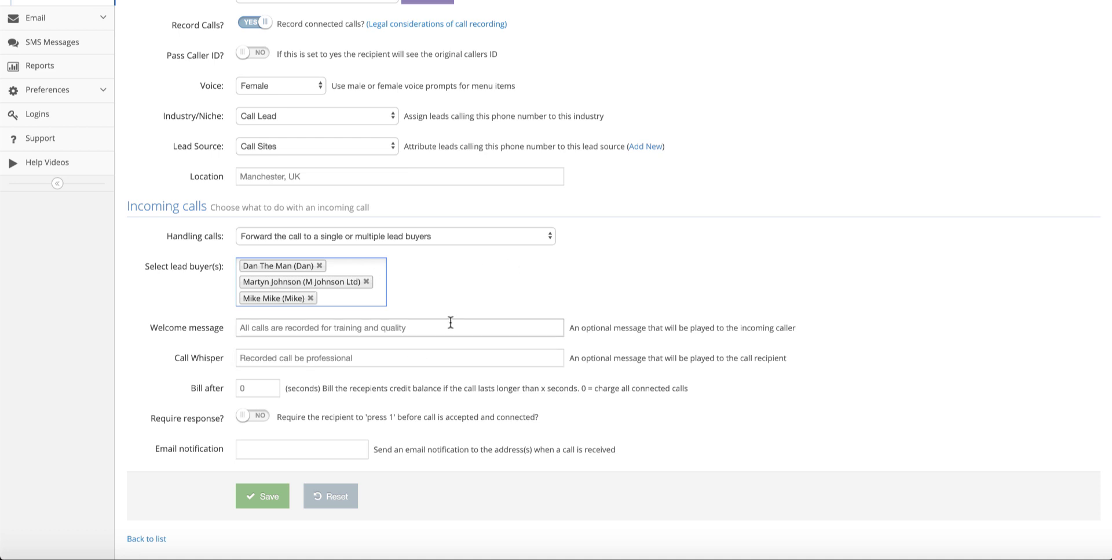
{"action": "left_click", "coordinate": [426, 331]}
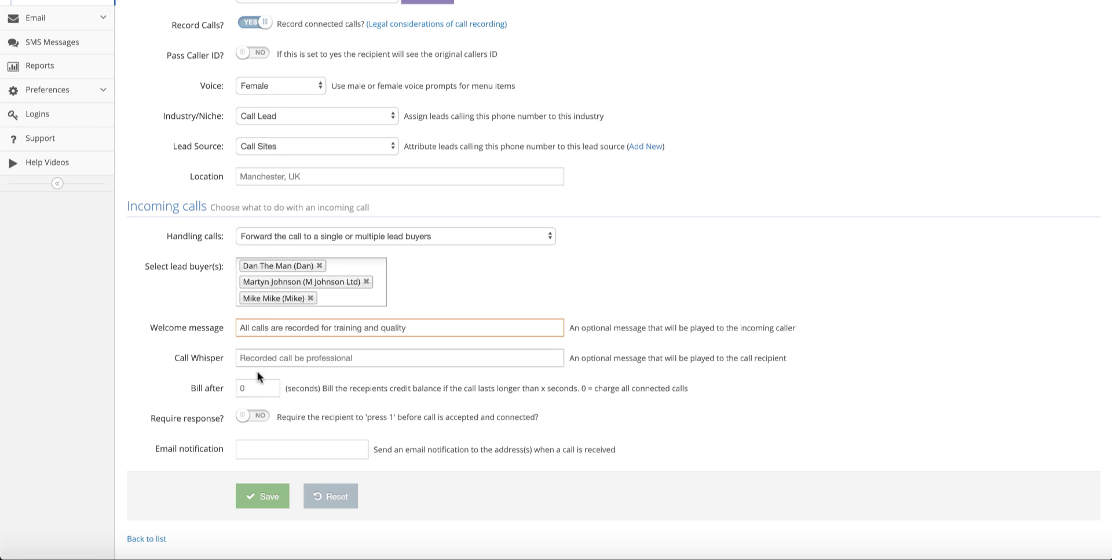
Step: Replace the whisper with 'Lead from Bad Boy Leads', set Bill after to 30 seconds, and leave Require response off
{"action": "triple_click", "coordinate": [361, 355]}
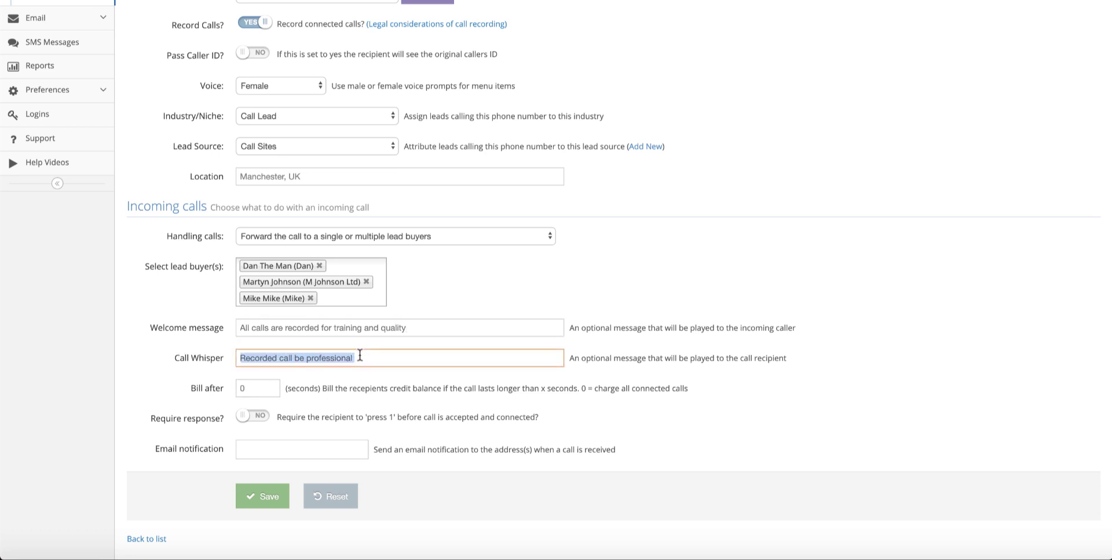
{"action": "type", "text": "Lead from"}
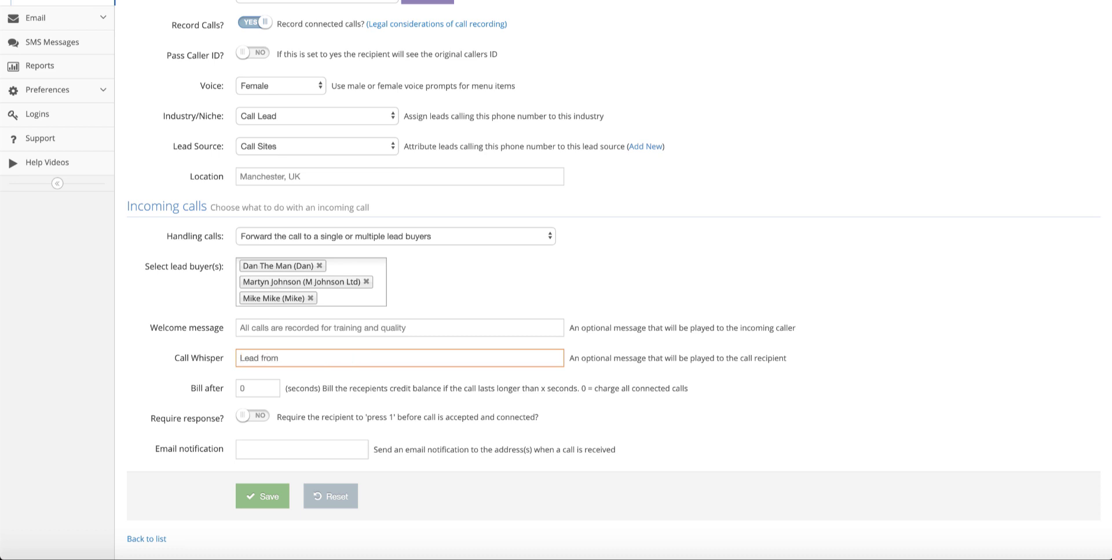
{"action": "type", "text": " Bad Boy Leads"}
{"action": "left_click", "coordinate": [259, 389]}
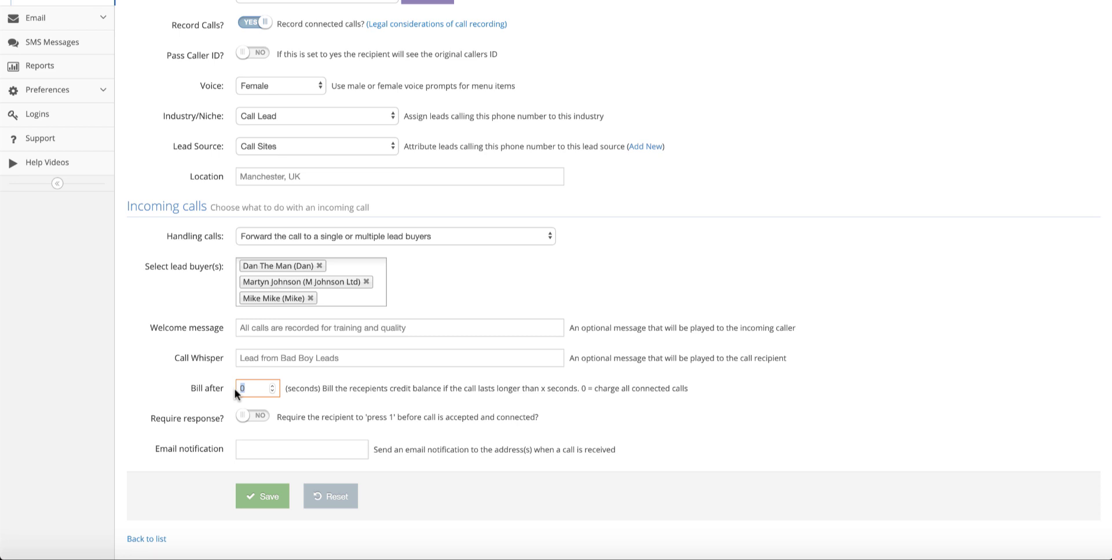
{"action": "type", "text": "30"}
{"action": "left_click", "coordinate": [261, 418]}
{"action": "left_click", "coordinate": [263, 418]}
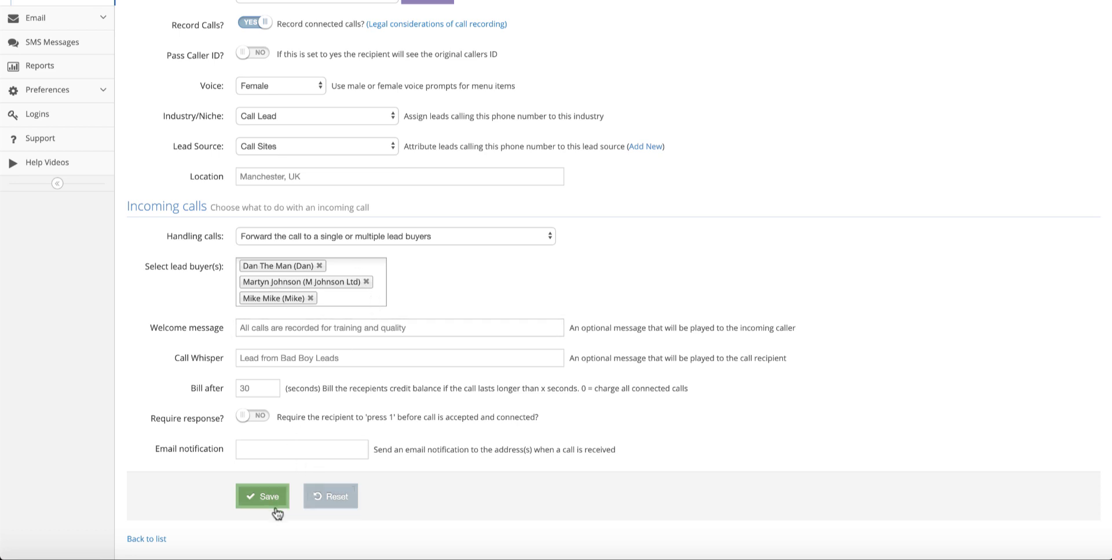
{"action": "left_click", "coordinate": [269, 450]}
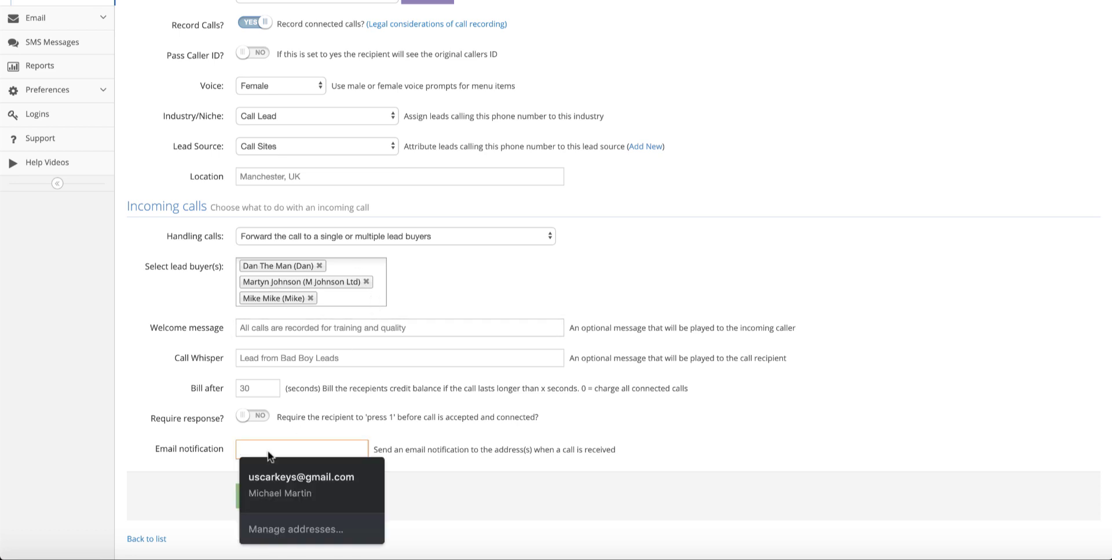
{"action": "key", "text": "Escape"}
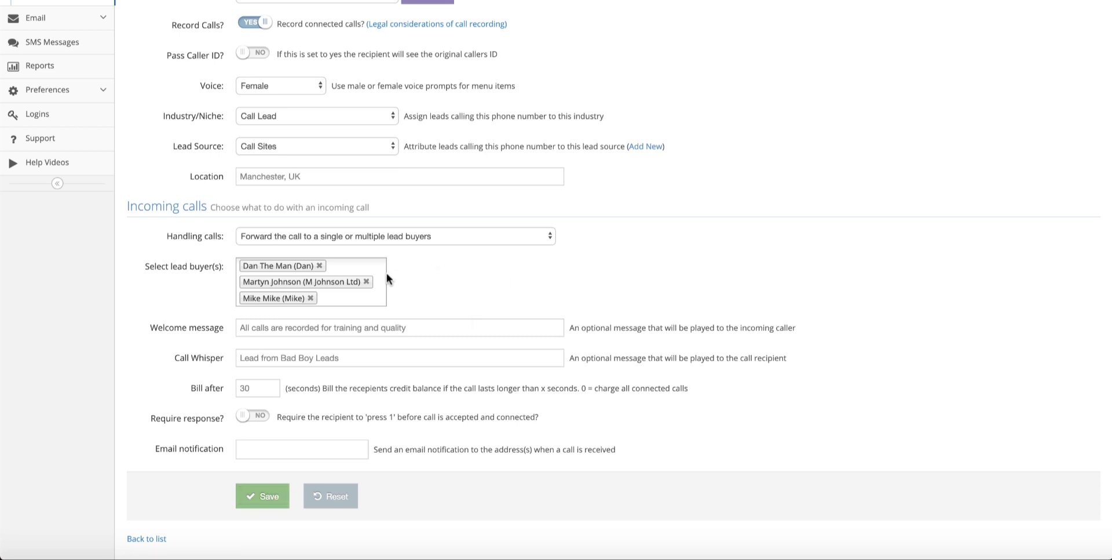
Step: Forward calls to all matching lead buyers and enter a backup destination phone number
{"action": "left_click", "coordinate": [527, 238]}
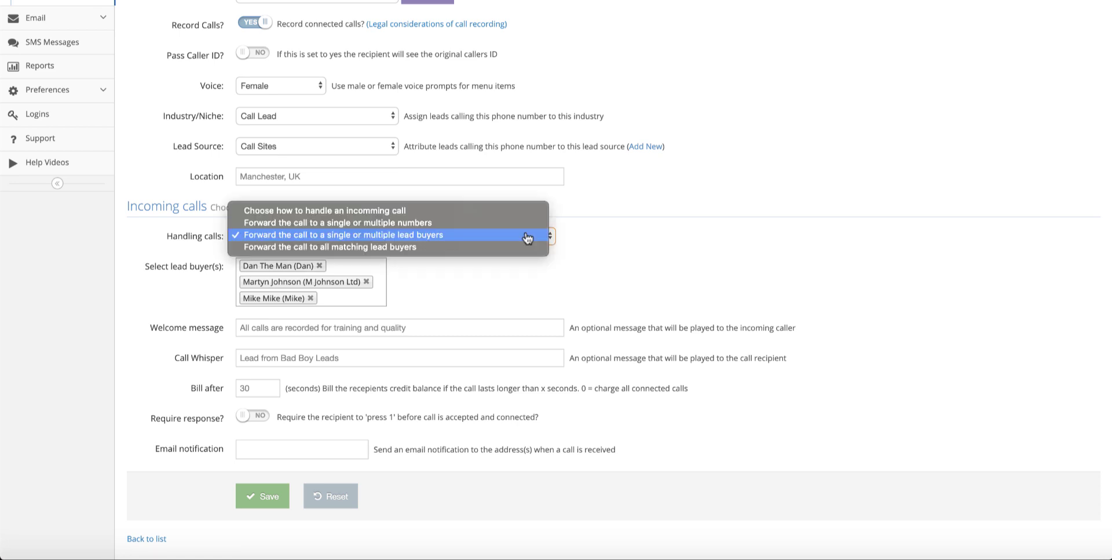
{"action": "left_click", "coordinate": [332, 249]}
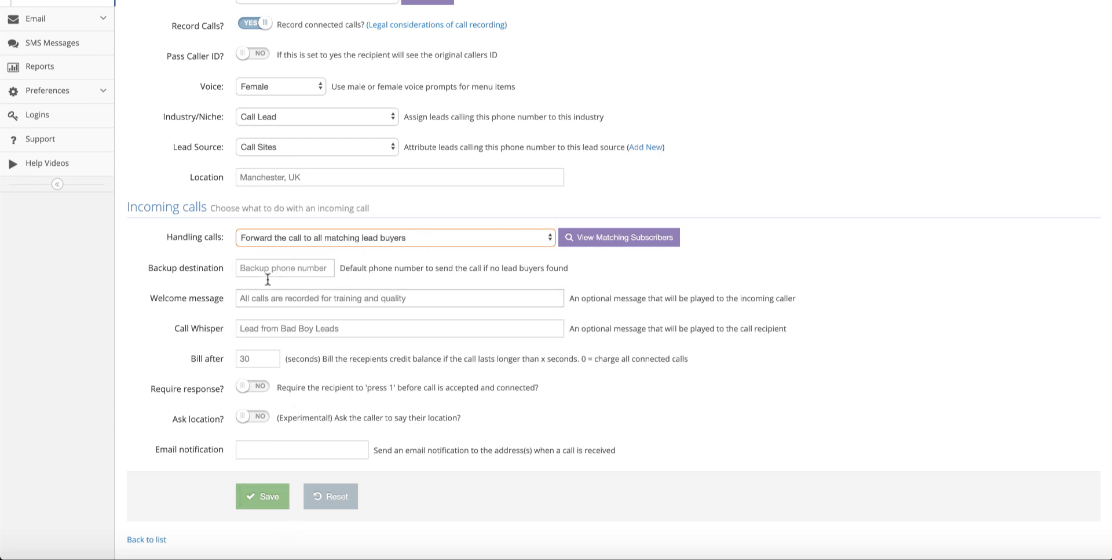
{"action": "left_click", "coordinate": [263, 271]}
{"action": "type", "text": "0999"}
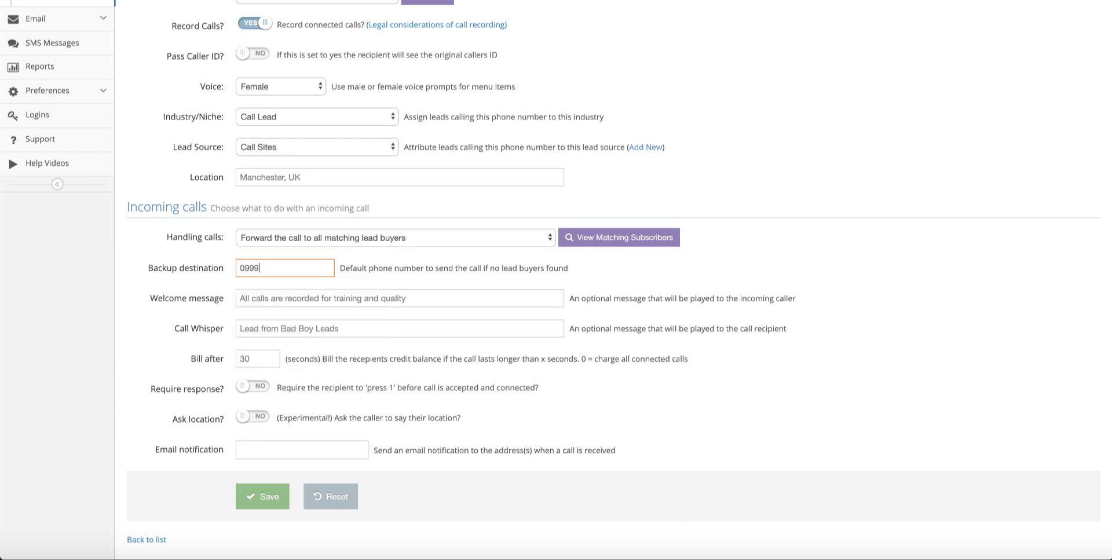
{"action": "key", "text": "BackSpace"}
{"action": "key", "text": "BackSpace"}
{"action": "key", "text": "BackSpace"}
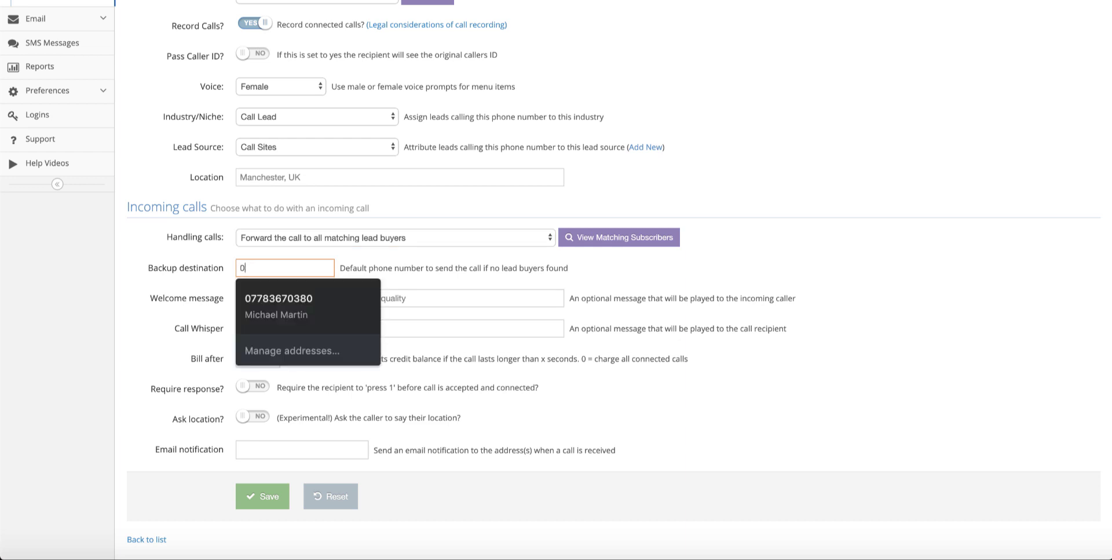
{"action": "left_click", "coordinate": [272, 296]}
Step: Remove the autofilled notification email address and save the call handler
{"action": "scroll", "coordinate": [302, 262], "scroll_direction": "up", "scroll_amount": 2}
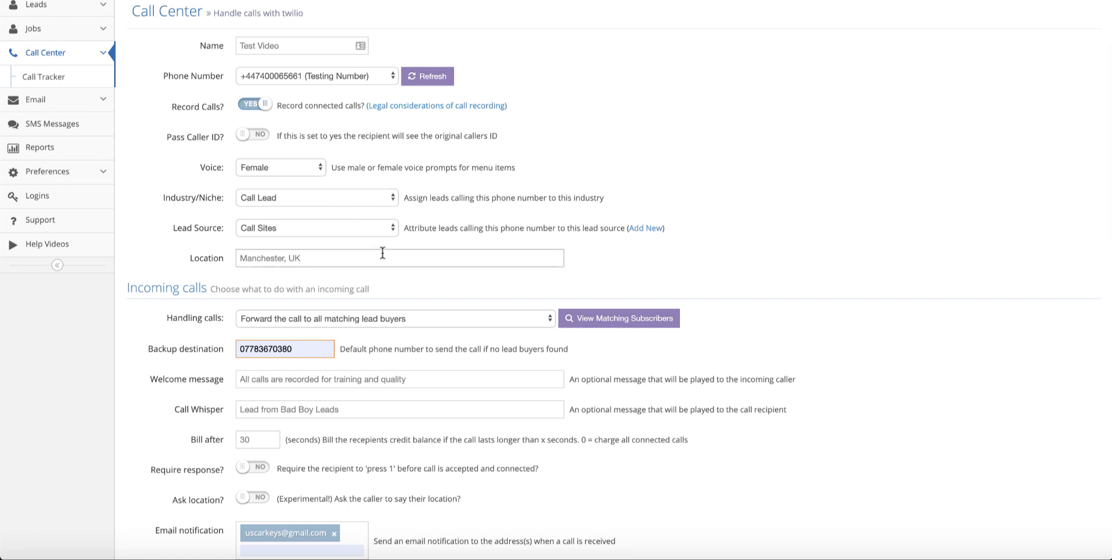
{"action": "scroll", "coordinate": [381, 255], "scroll_direction": "down", "scroll_amount": 2}
{"action": "scroll", "coordinate": [381, 251], "scroll_direction": "down", "scroll_amount": 3}
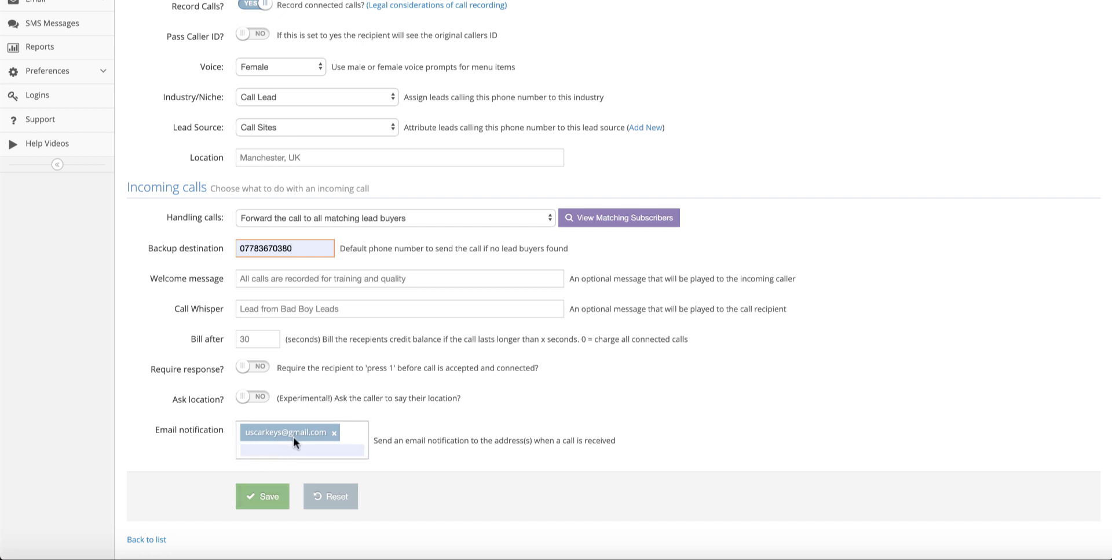
{"action": "left_click", "coordinate": [336, 434]}
{"action": "left_click", "coordinate": [271, 496]}
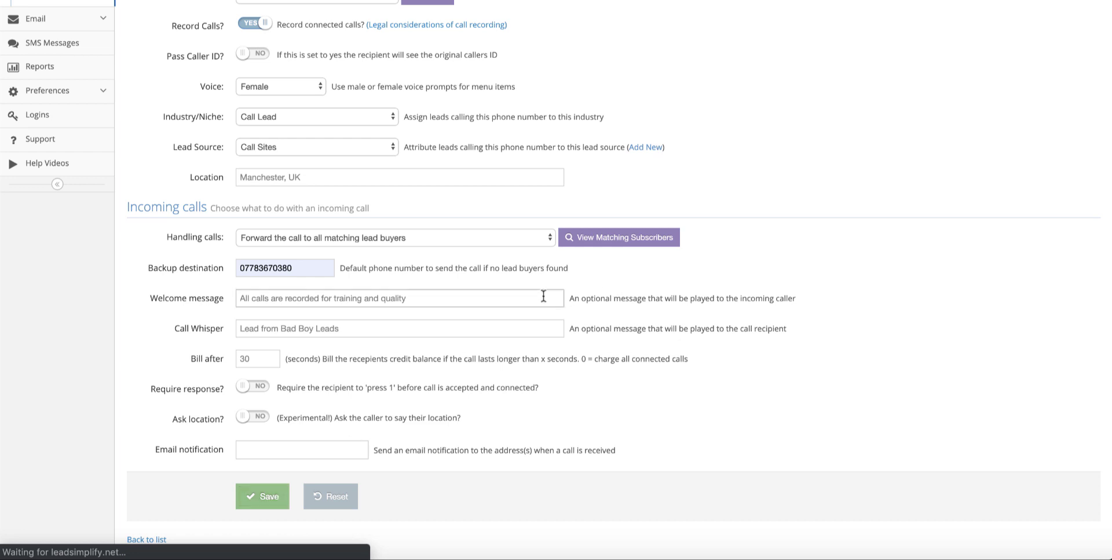
{"action": "scroll", "coordinate": [714, 215], "scroll_direction": "down", "scroll_amount": 4}
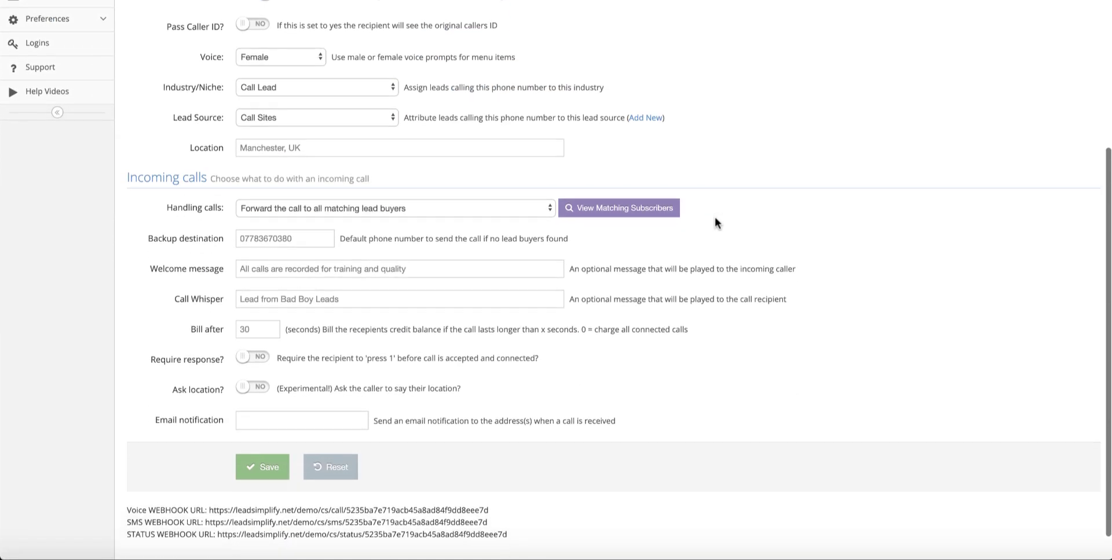
{"action": "left_click", "coordinate": [586, 214]}
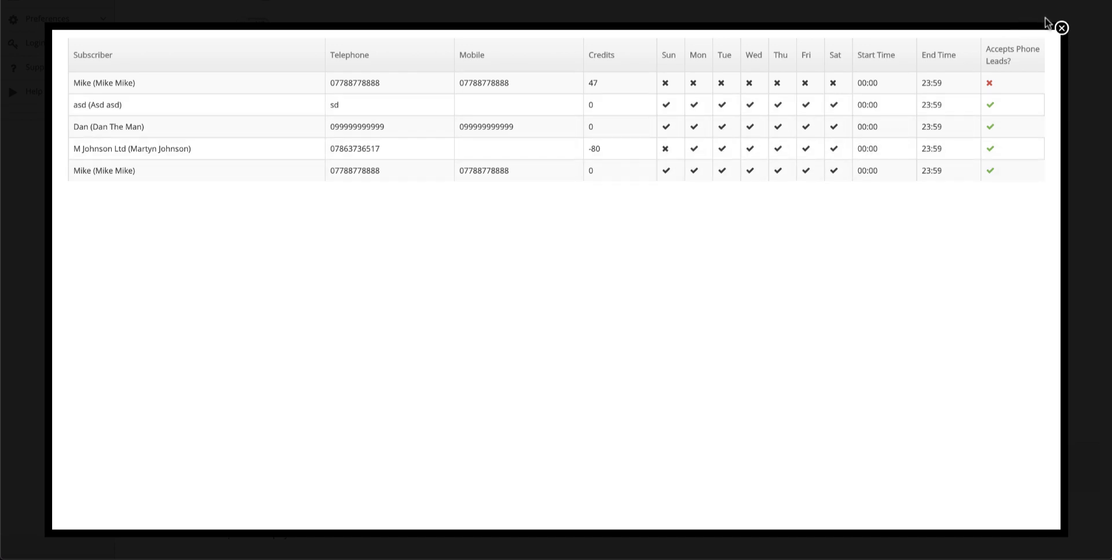
{"action": "left_click", "coordinate": [1060, 29]}
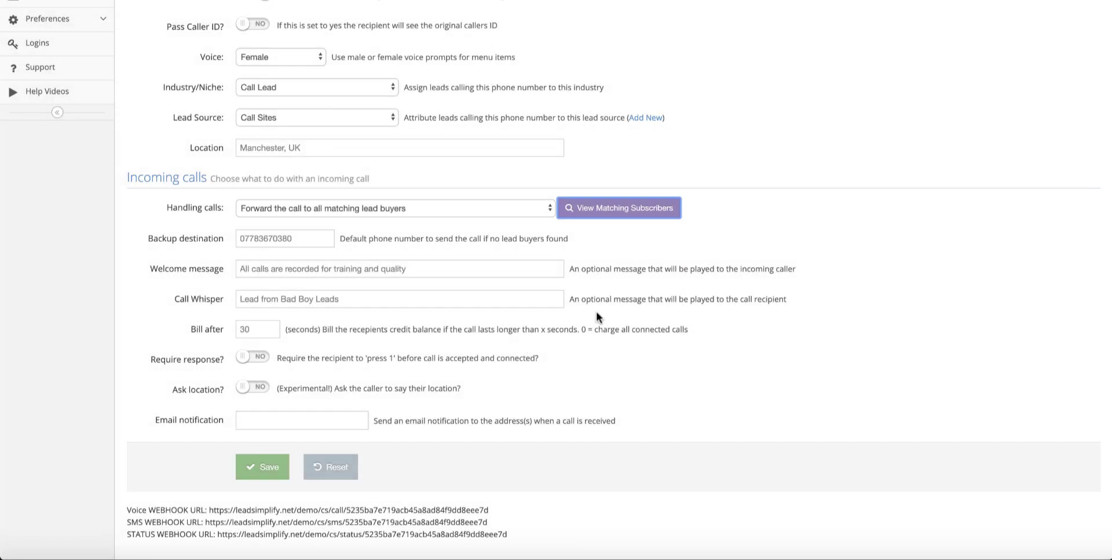
Step: Dismiss the backup number suggestions and change Bill after from 30 to 45 seconds
{"action": "left_click", "coordinate": [298, 236]}
{"action": "left_click", "coordinate": [373, 228]}
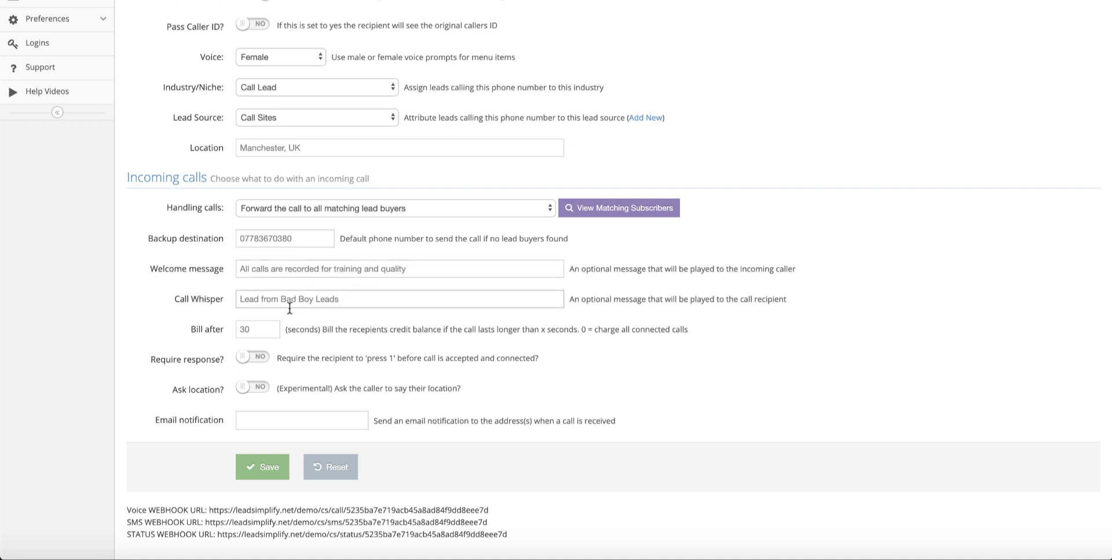
{"action": "left_click", "coordinate": [250, 329]}
{"action": "type", "text": "45"}
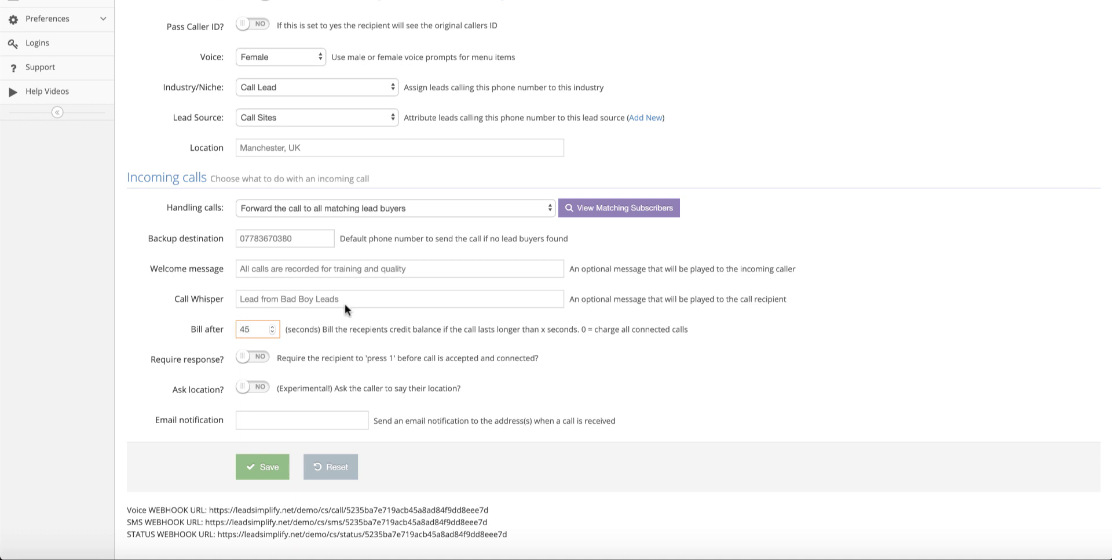
{"action": "left_click", "coordinate": [543, 340]}
Step: Turn Ask location on with a prompt to speak their zip code for routing, then save
{"action": "left_click", "coordinate": [259, 394]}
{"action": "left_click", "coordinate": [282, 420]}
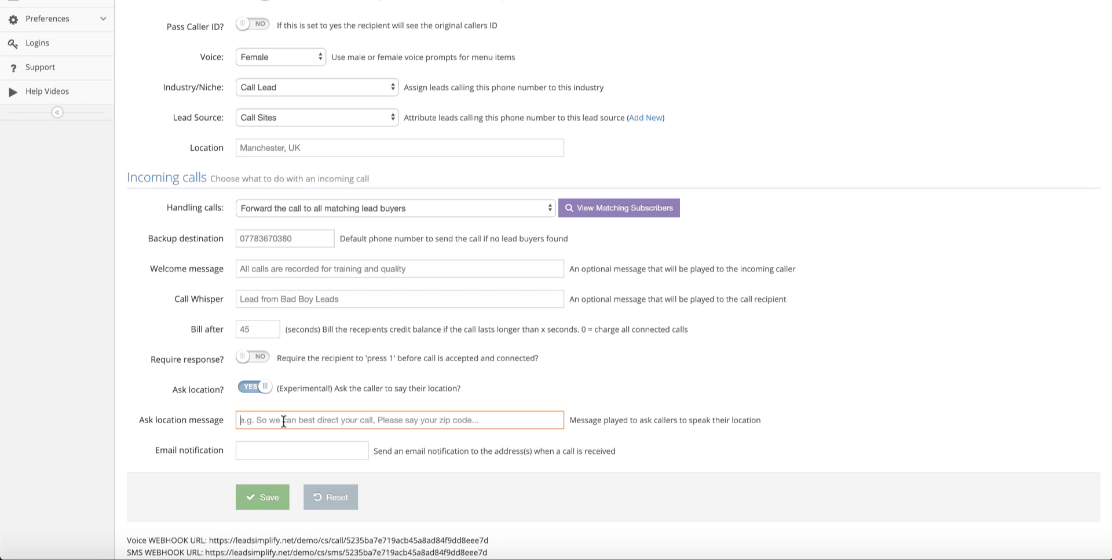
{"action": "type", "text": "Pleas"}
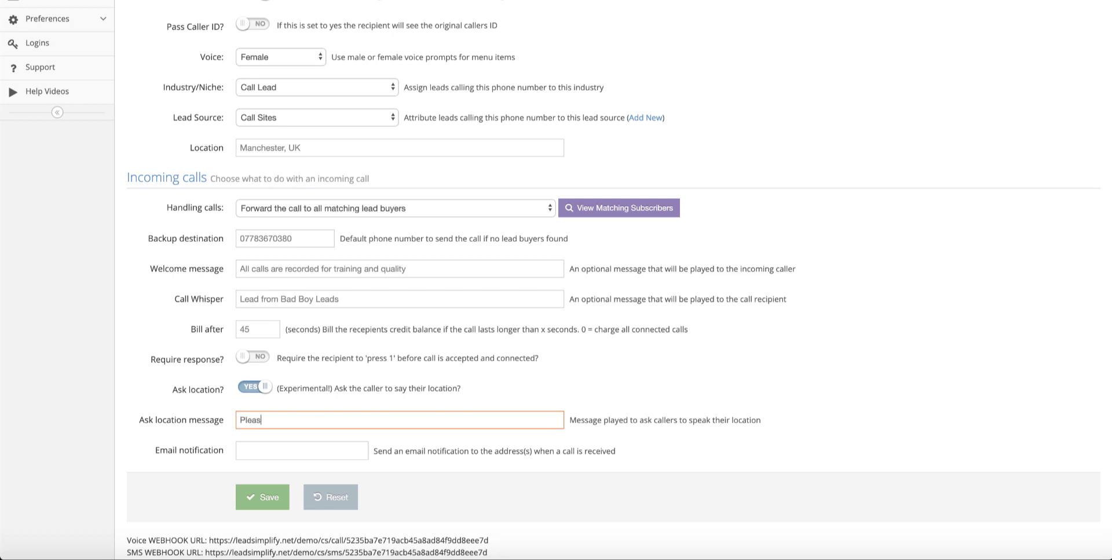
{"action": "type", "text": "e provide you zip code so we can pass"}
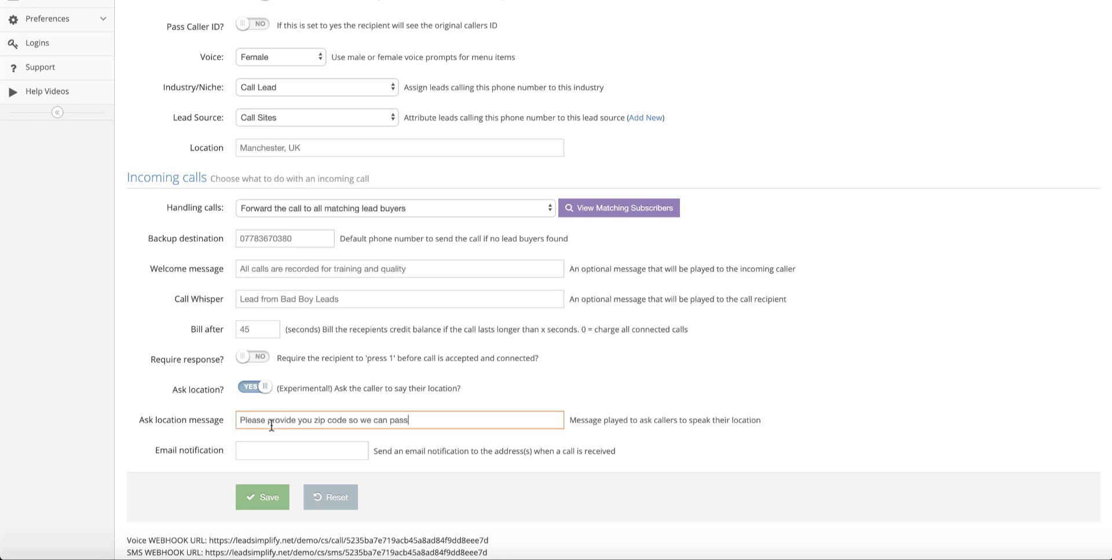
{"action": "double_click", "coordinate": [272, 421]}
{"action": "type", "text": "sas"}
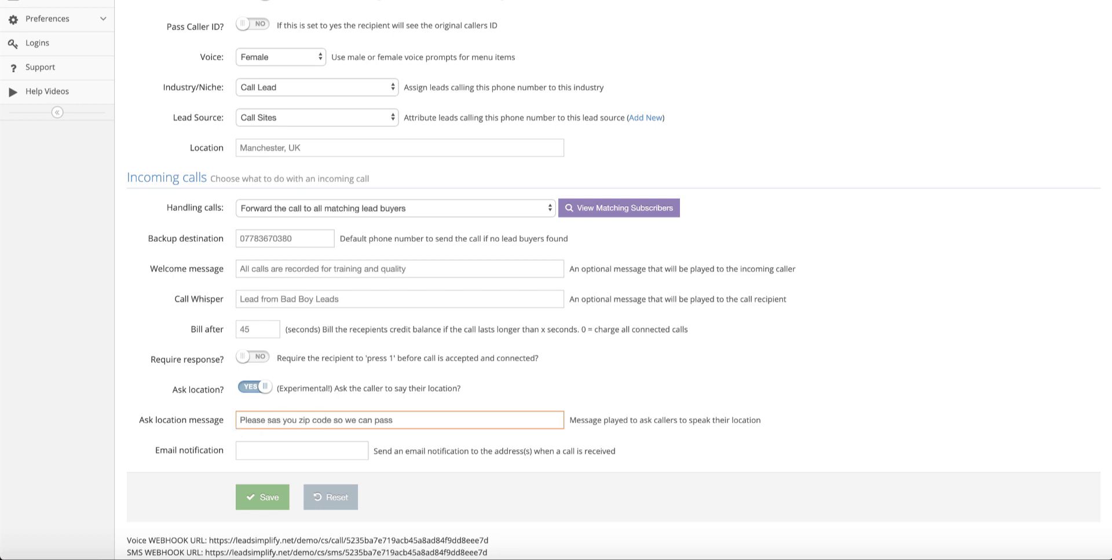
{"action": "key", "text": "BackSpace"}
{"action": "key", "text": "BackSpace"}
{"action": "type", "text": "peak"}
{"action": "left_click", "coordinate": [407, 422]}
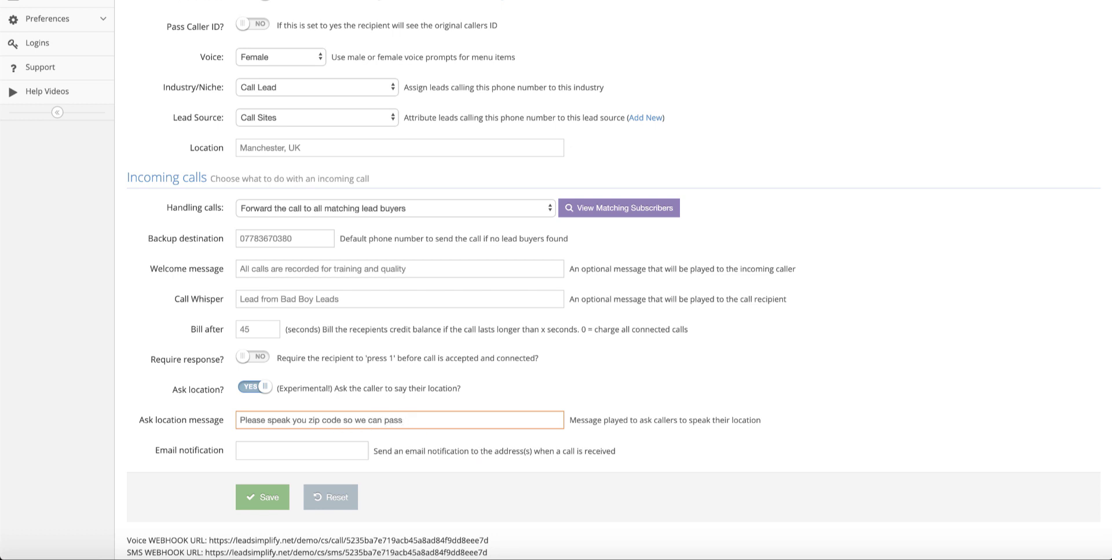
{"action": "type", "text": "you to the right person"}
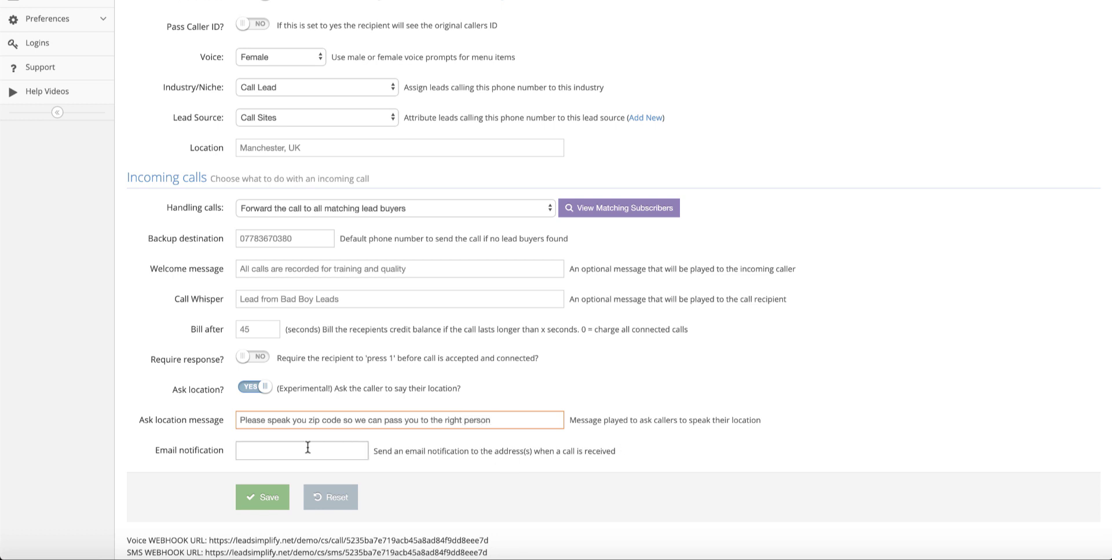
{"action": "left_click", "coordinate": [264, 500]}
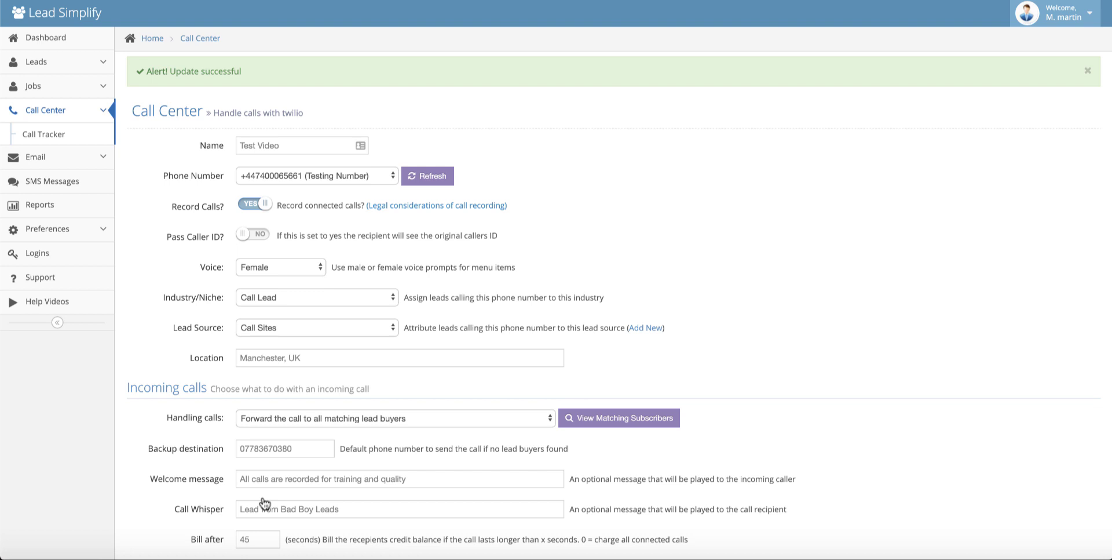
{"action": "scroll", "coordinate": [412, 438], "scroll_direction": "down", "scroll_amount": 2}
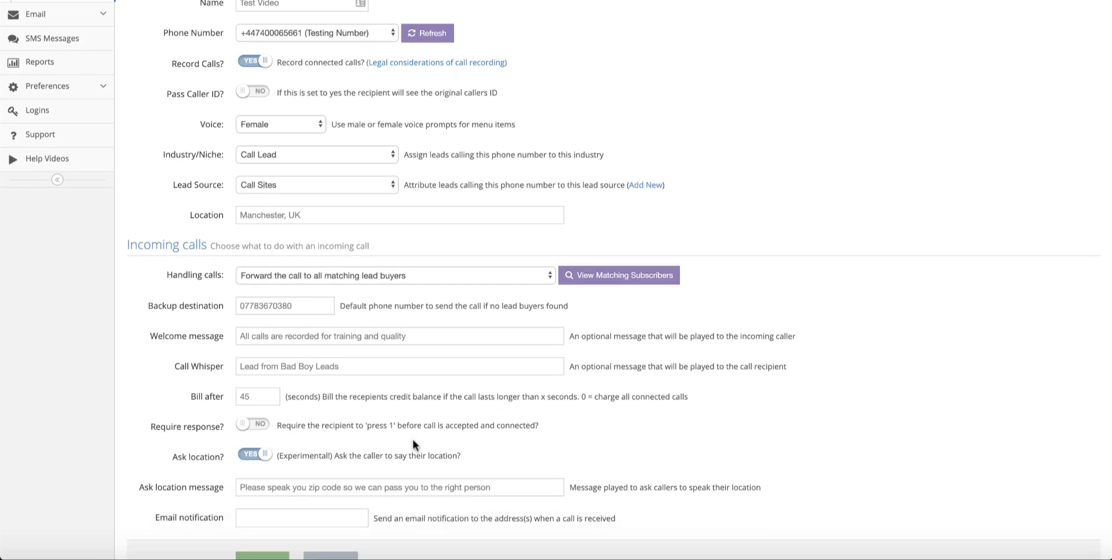
{"action": "key", "text": "Return"}
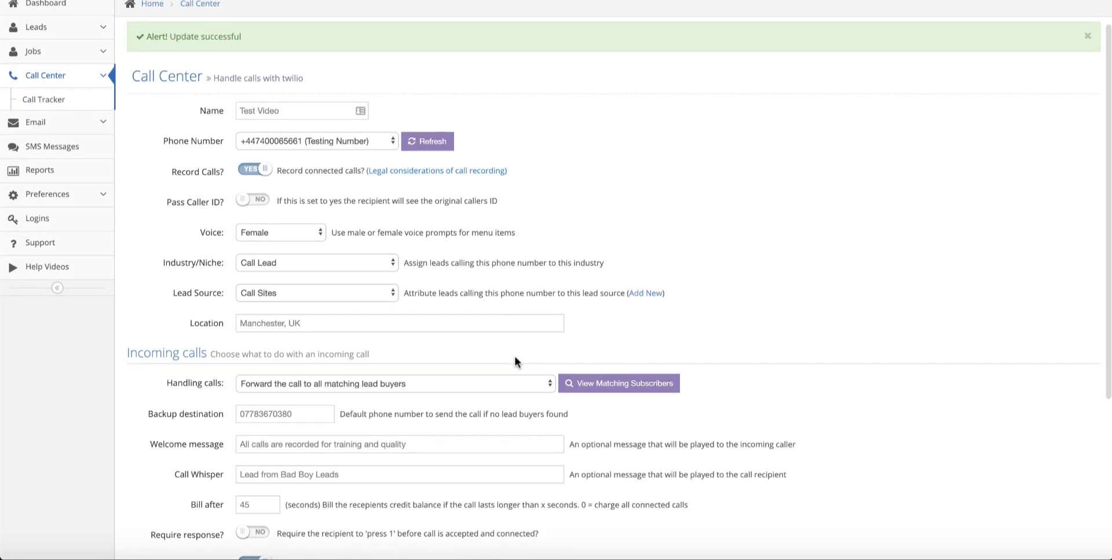